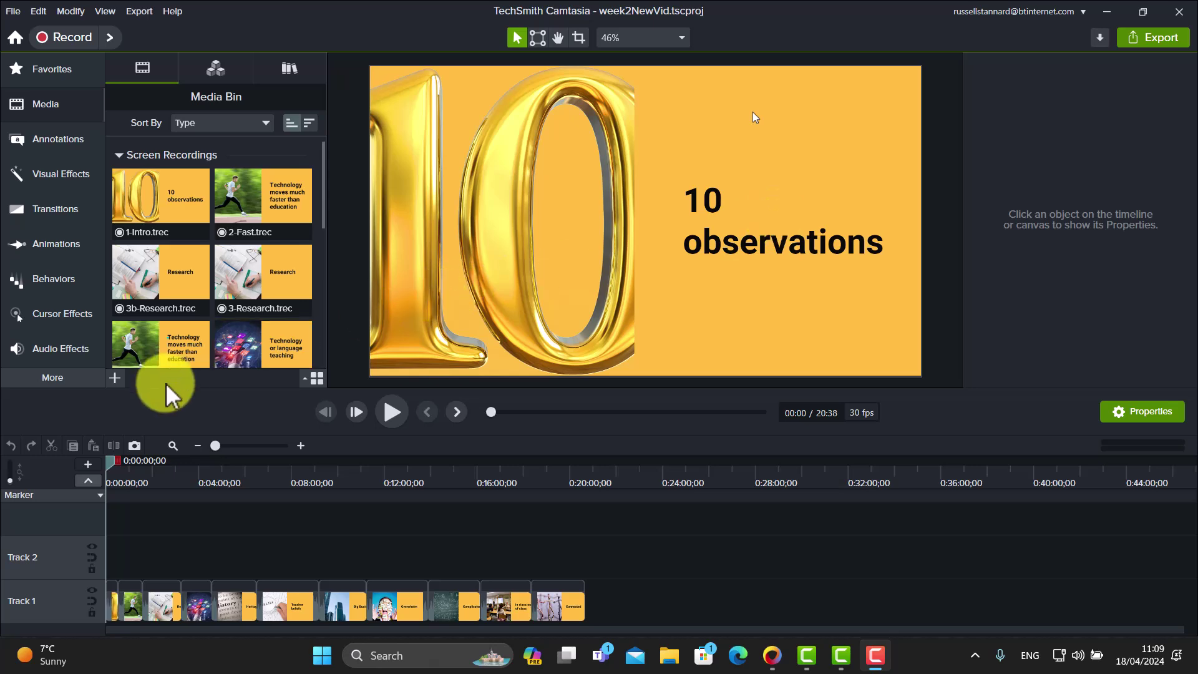
Step: Apply a Highlight cursor effect to all Track 1 clips and set its colour to blue #1E00FF
{"action": "left_click_drag", "start_coordinate": [114, 461], "coordinate": [58, 601]}
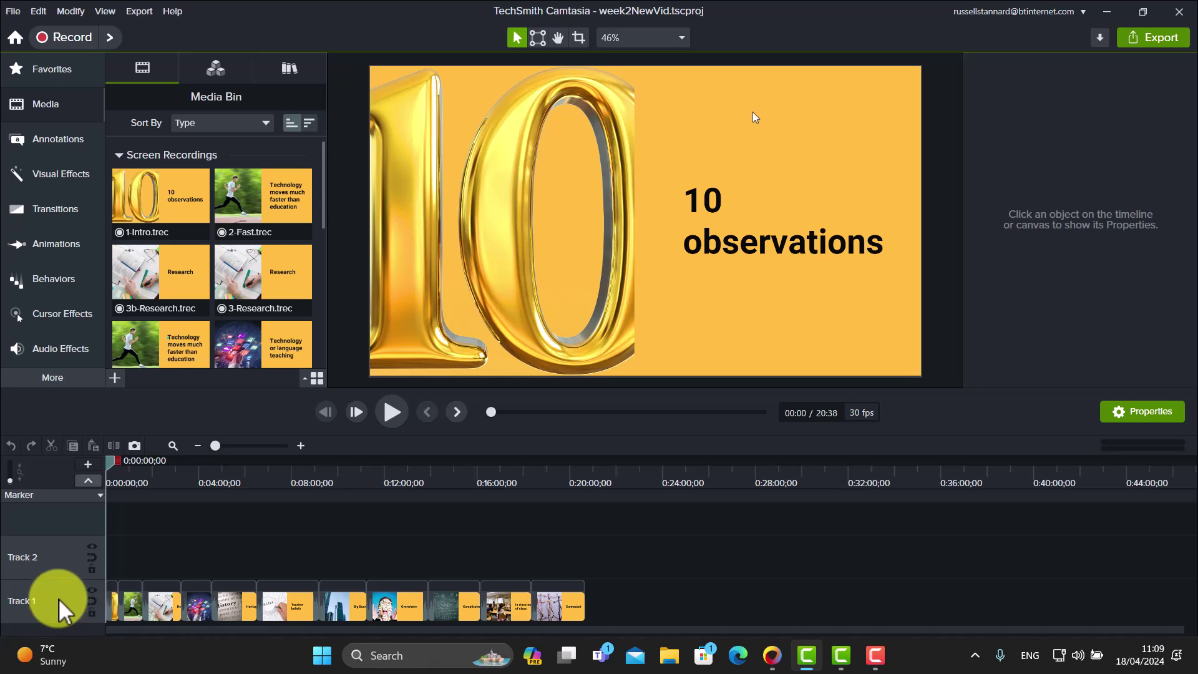
{"action": "right_click", "coordinate": [65, 595]}
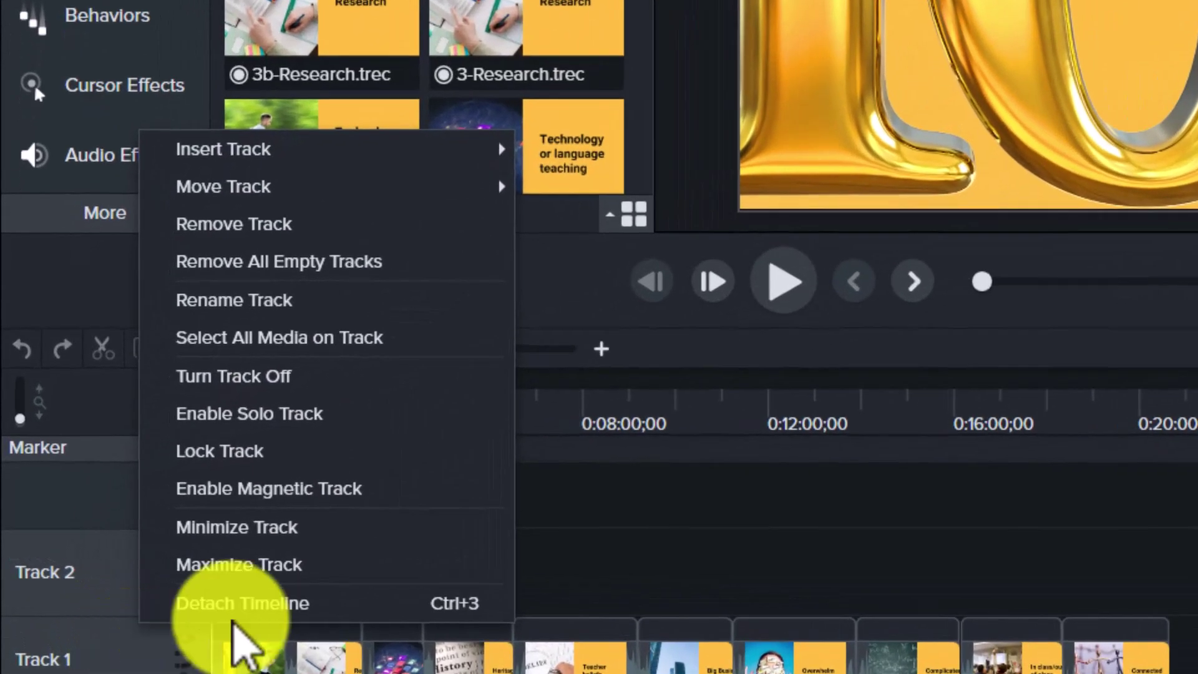
{"action": "left_click", "coordinate": [355, 337]}
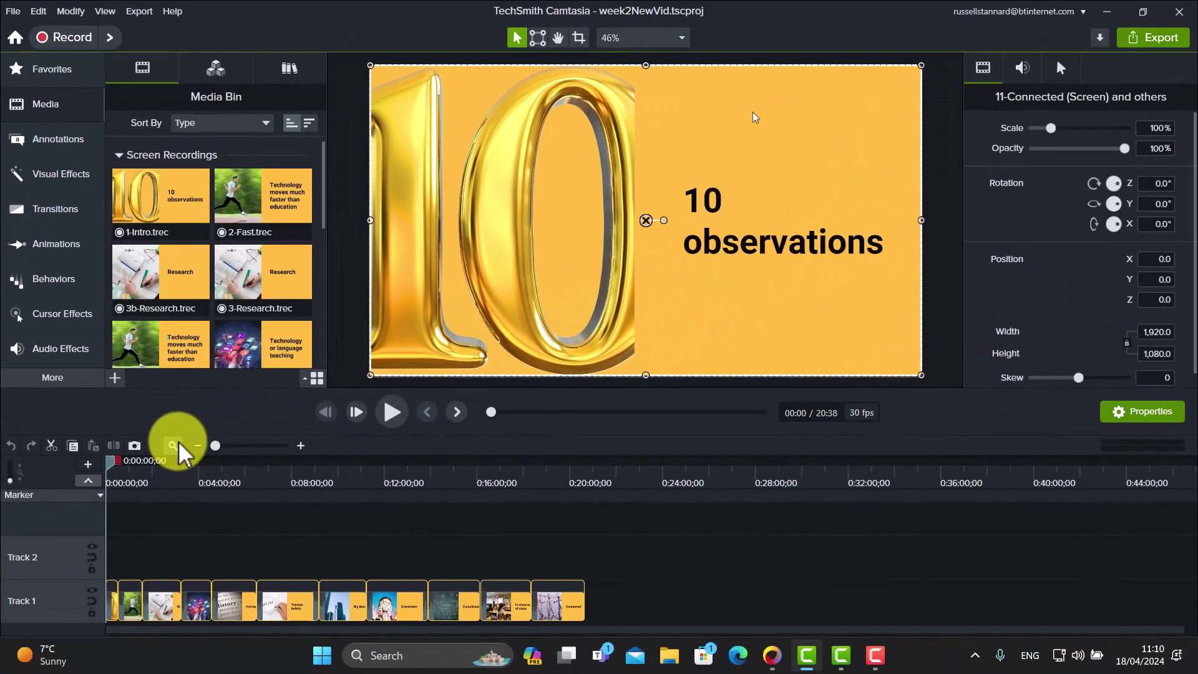
{"action": "left_click", "coordinate": [60, 319]}
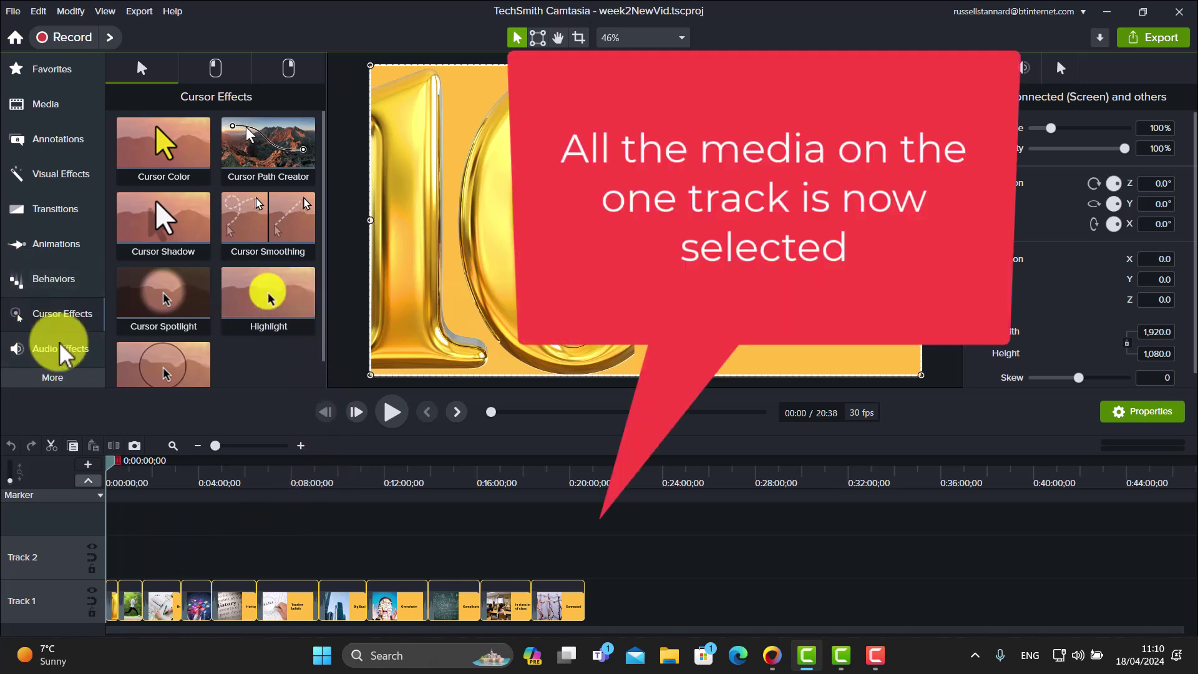
{"action": "left_click_drag", "start_coordinate": [270, 308], "coordinate": [113, 608]}
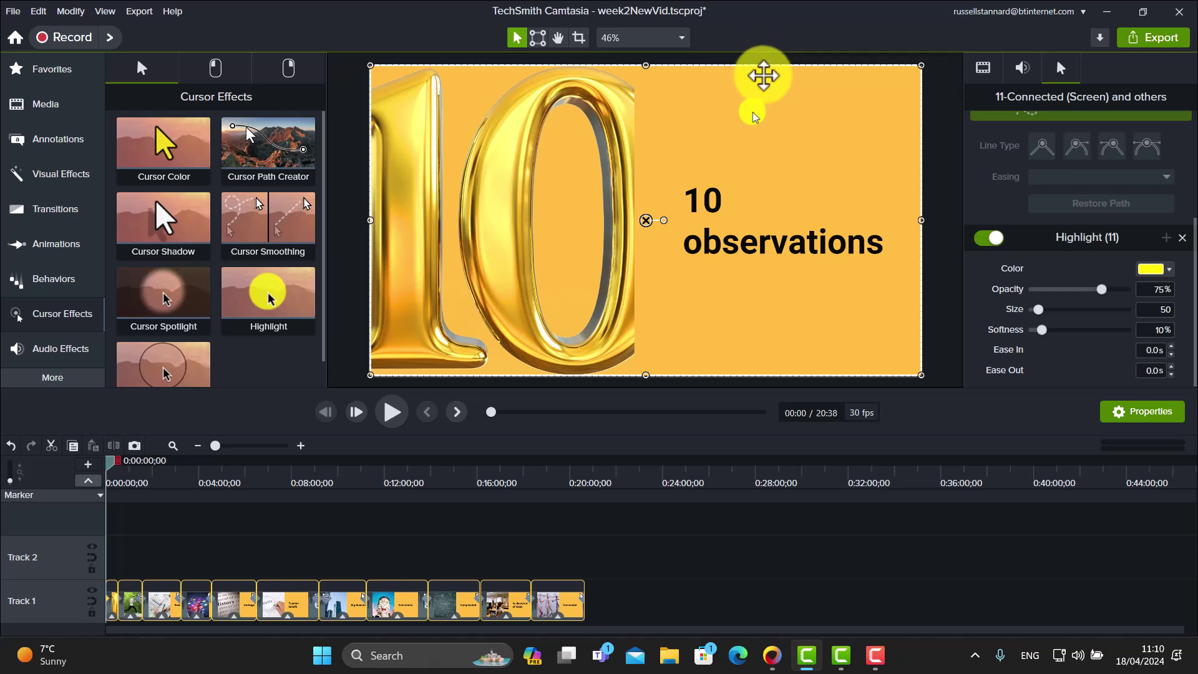
{"action": "left_click", "coordinate": [1168, 271]}
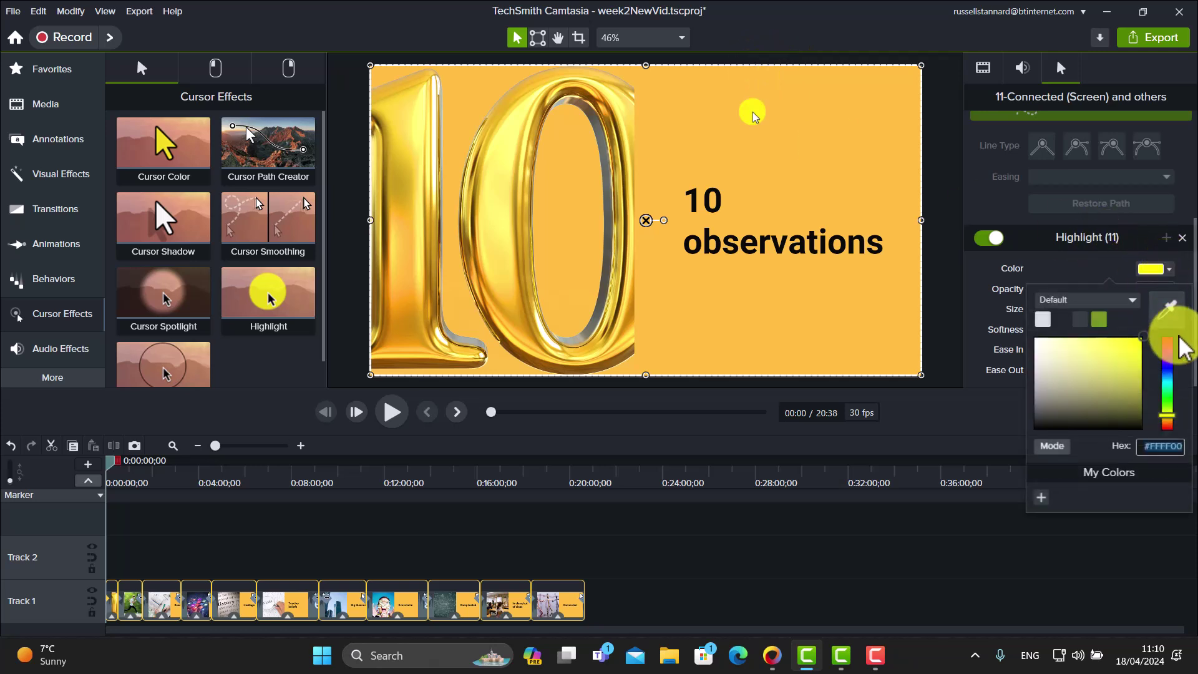
{"action": "left_click", "coordinate": [1167, 366]}
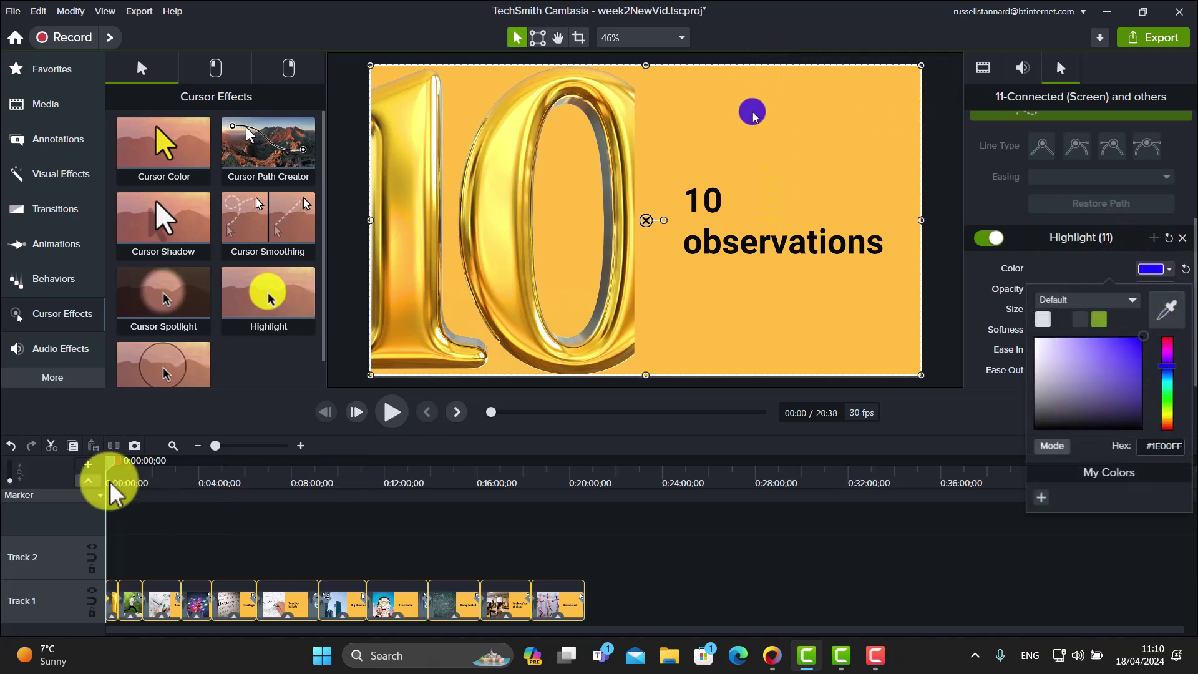
{"action": "left_click_drag", "start_coordinate": [109, 474], "coordinate": [502, 496]}
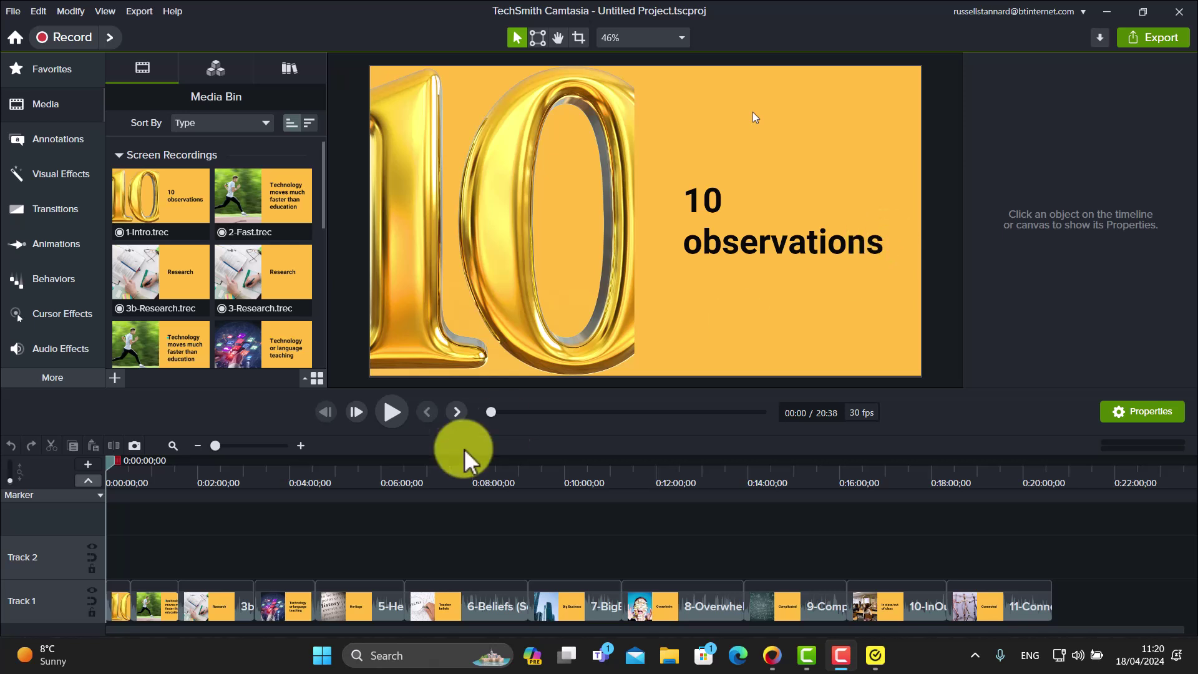
Step: Select all clips from 1-Intro to 11-Conn on Track 1 with a marquee selection
{"action": "right_click", "coordinate": [65, 609]}
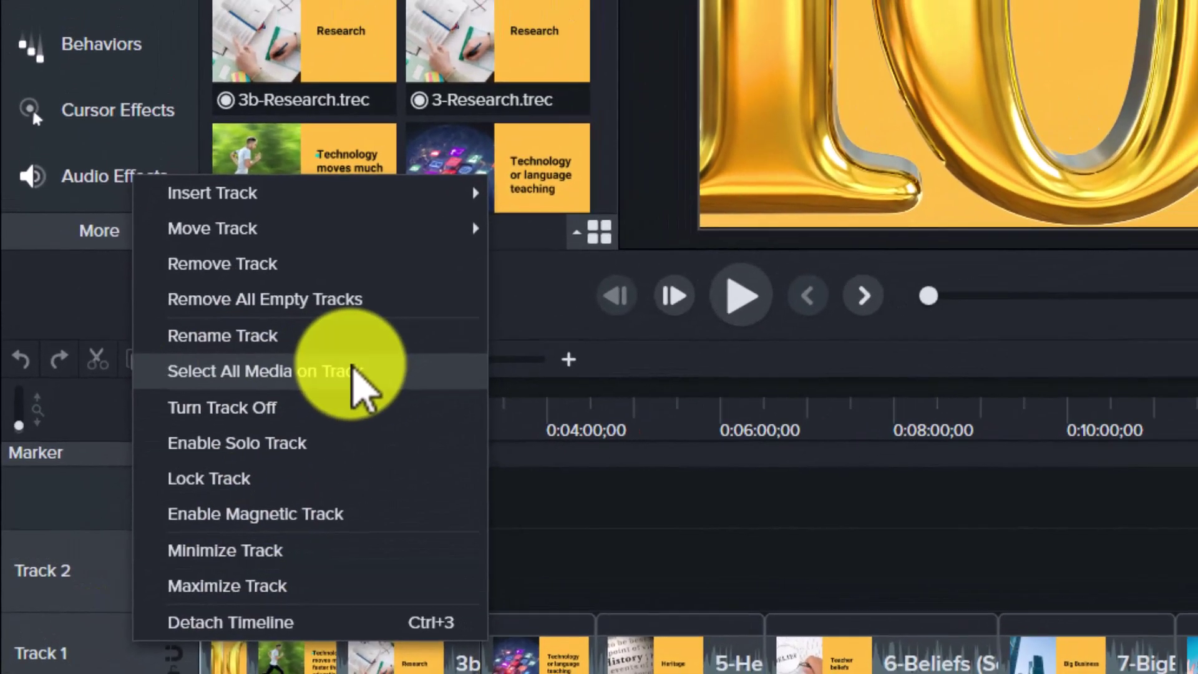
{"action": "left_click", "coordinate": [258, 361]}
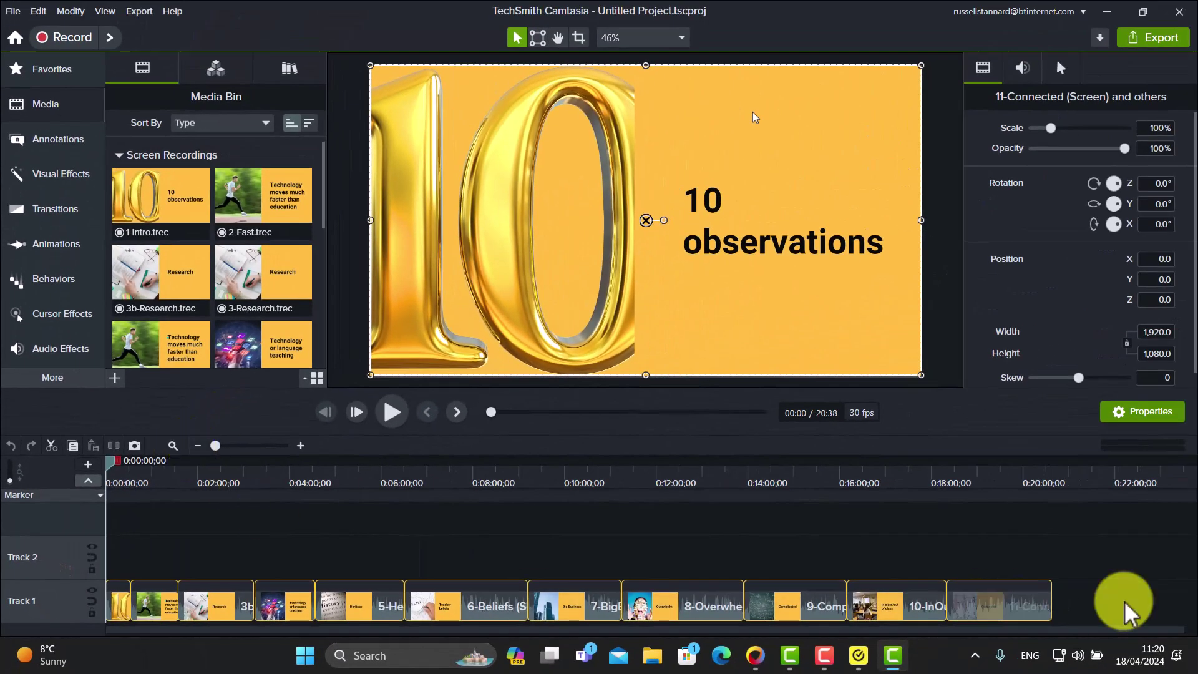
{"action": "left_click", "coordinate": [1086, 608]}
{"action": "left_click_drag", "start_coordinate": [1085, 610], "coordinate": [112, 614]}
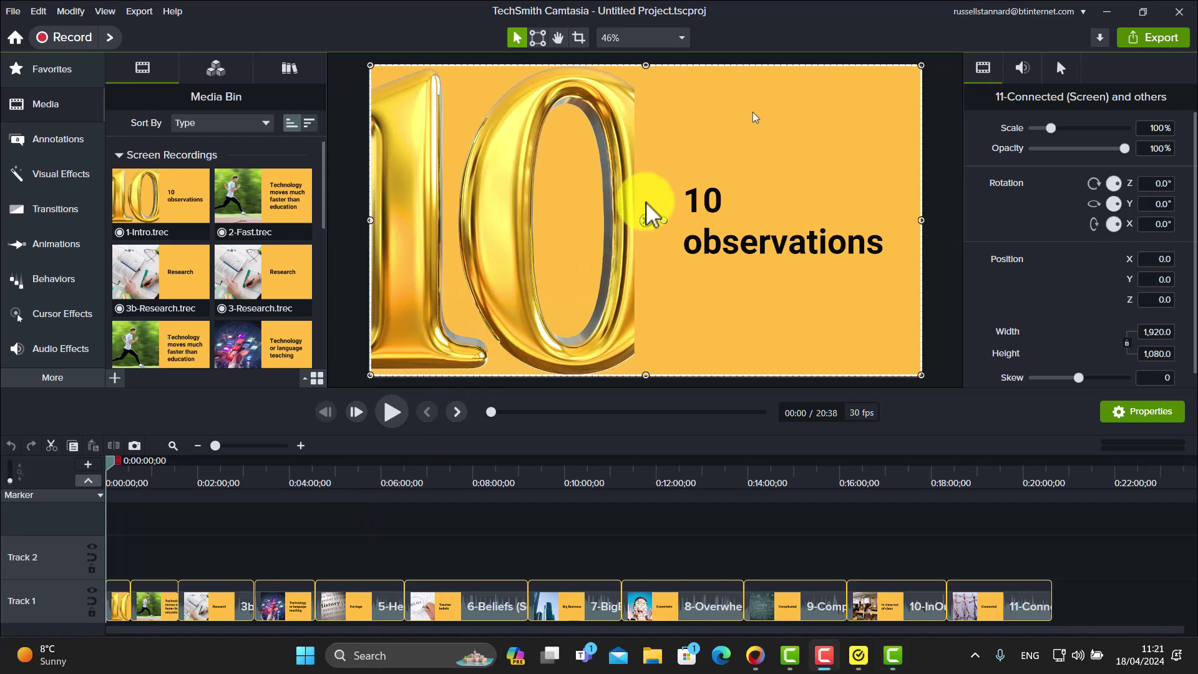
Step: Apply the 3D Cube transition to the selected Track 1 clips and play the result
{"action": "left_click", "coordinate": [57, 210]}
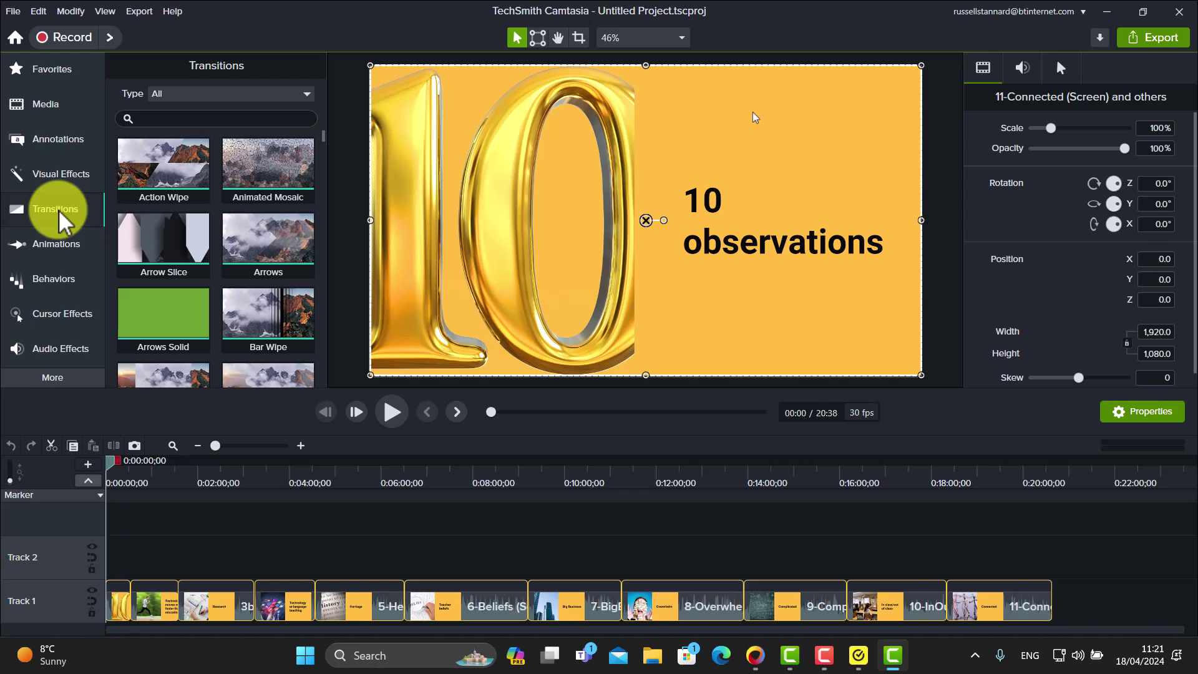
{"action": "left_click", "coordinate": [303, 95]}
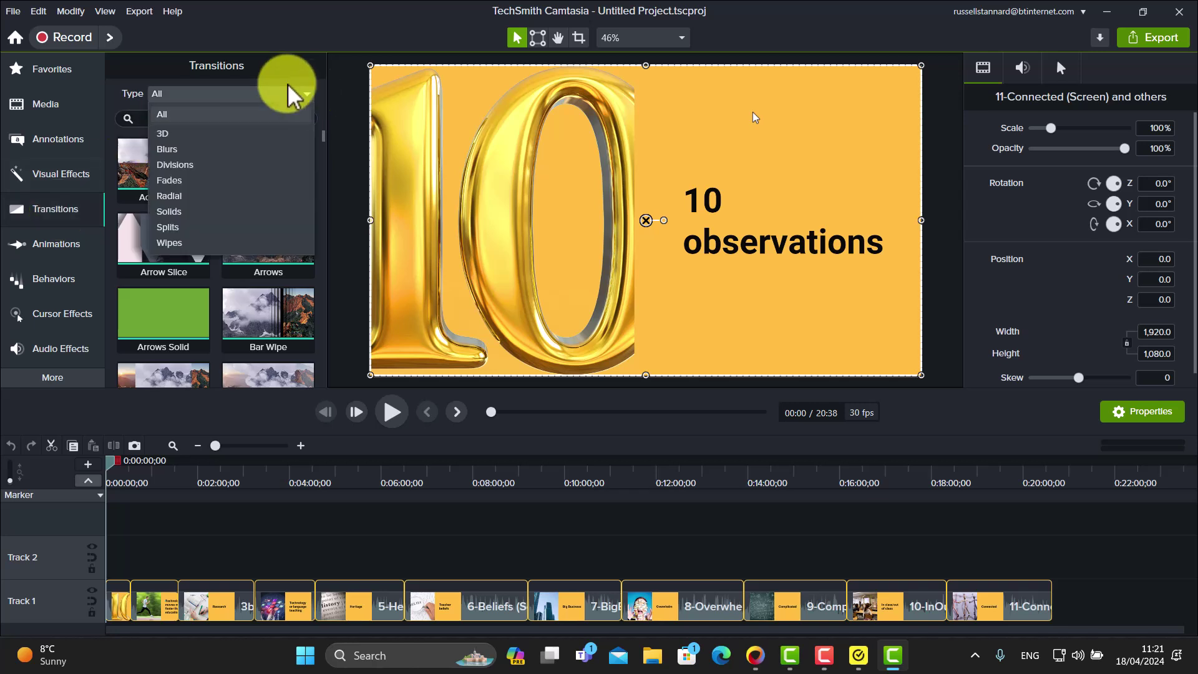
{"action": "left_click", "coordinate": [180, 140]}
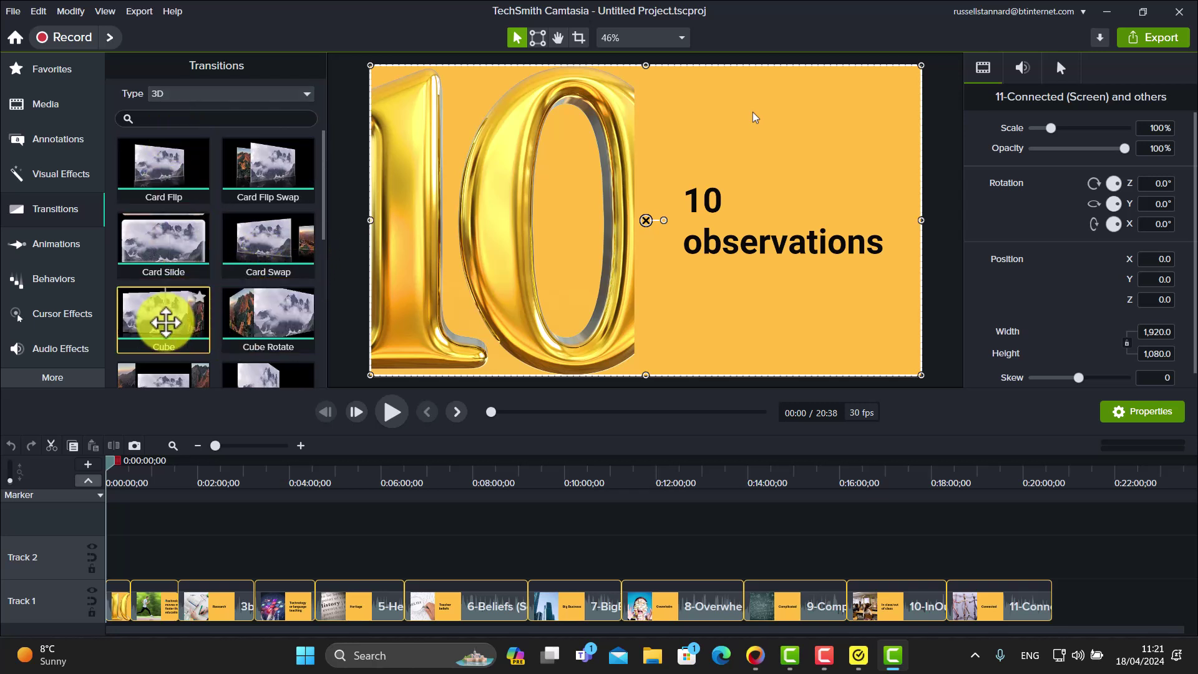
{"action": "left_click_drag", "start_coordinate": [164, 322], "coordinate": [476, 612]}
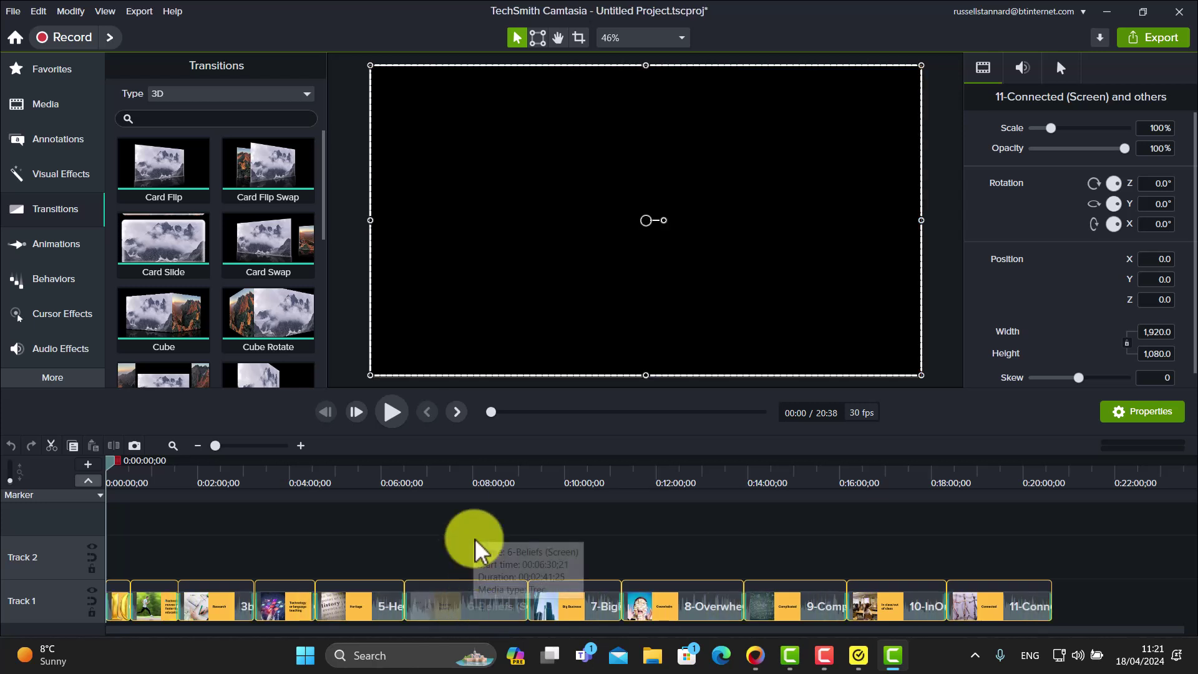
{"action": "left_click", "coordinate": [393, 411]}
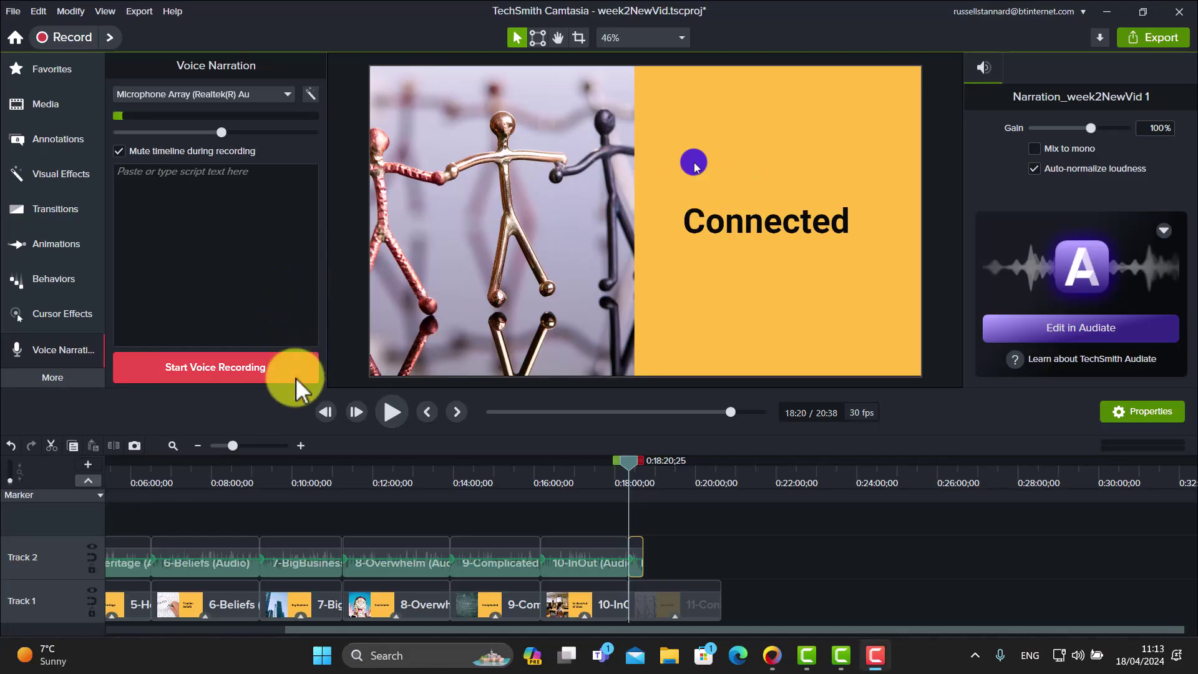
{"action": "left_click_drag", "start_coordinate": [232, 445], "coordinate": [281, 447]}
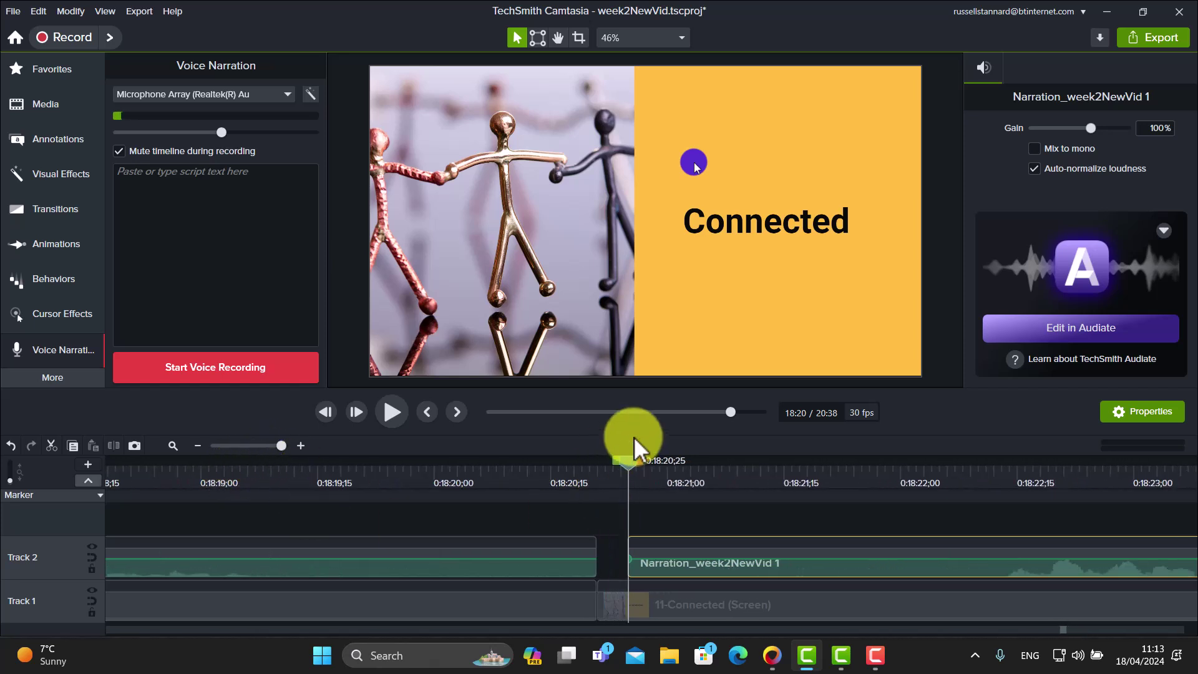
{"action": "left_click_drag", "start_coordinate": [633, 460], "coordinate": [892, 471]}
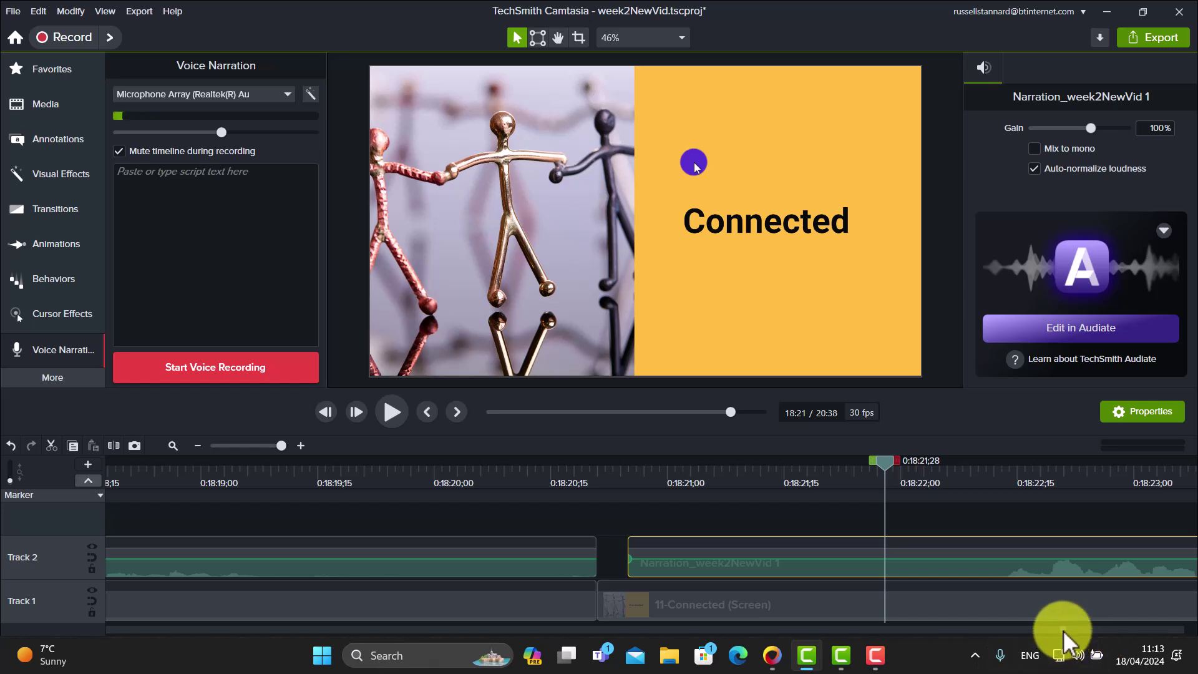
{"action": "left_click_drag", "start_coordinate": [1063, 630], "coordinate": [1065, 631]}
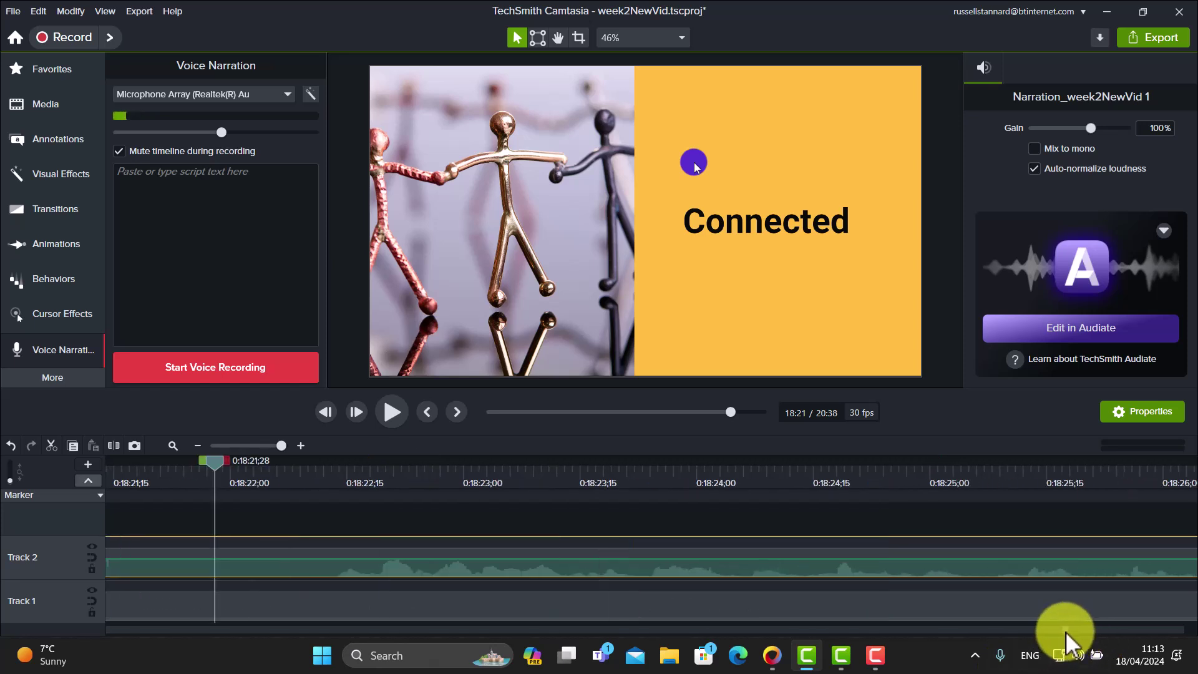
{"action": "left_click", "coordinate": [393, 411]}
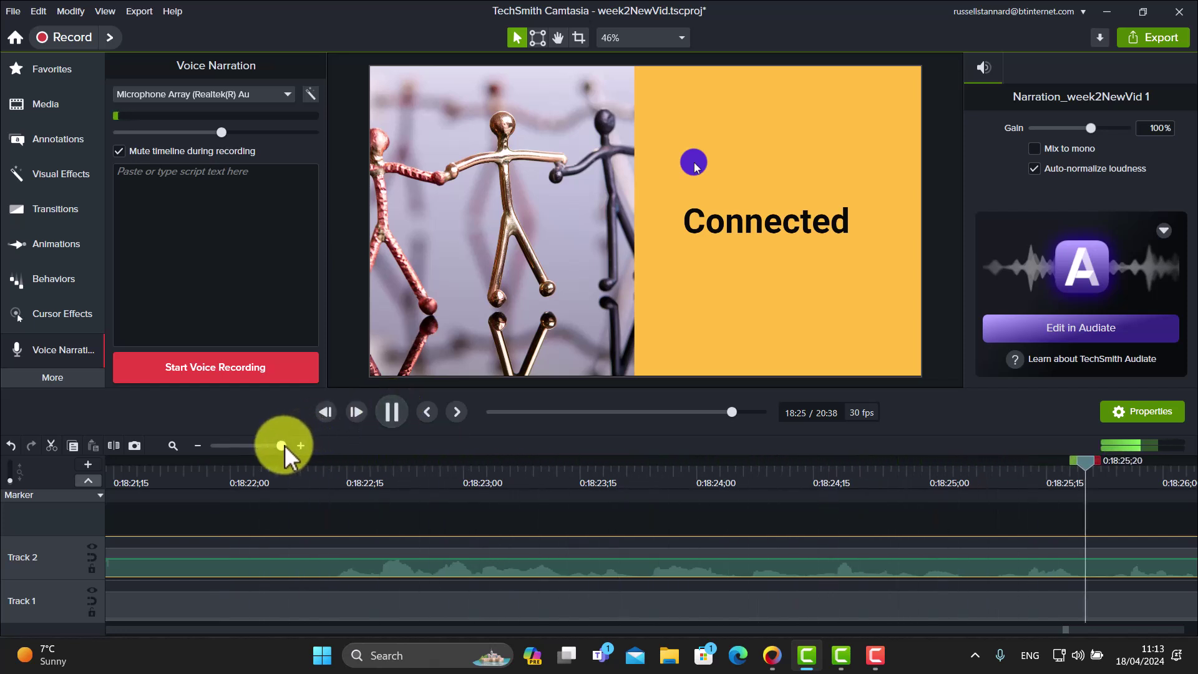
{"action": "left_click", "coordinate": [388, 413]}
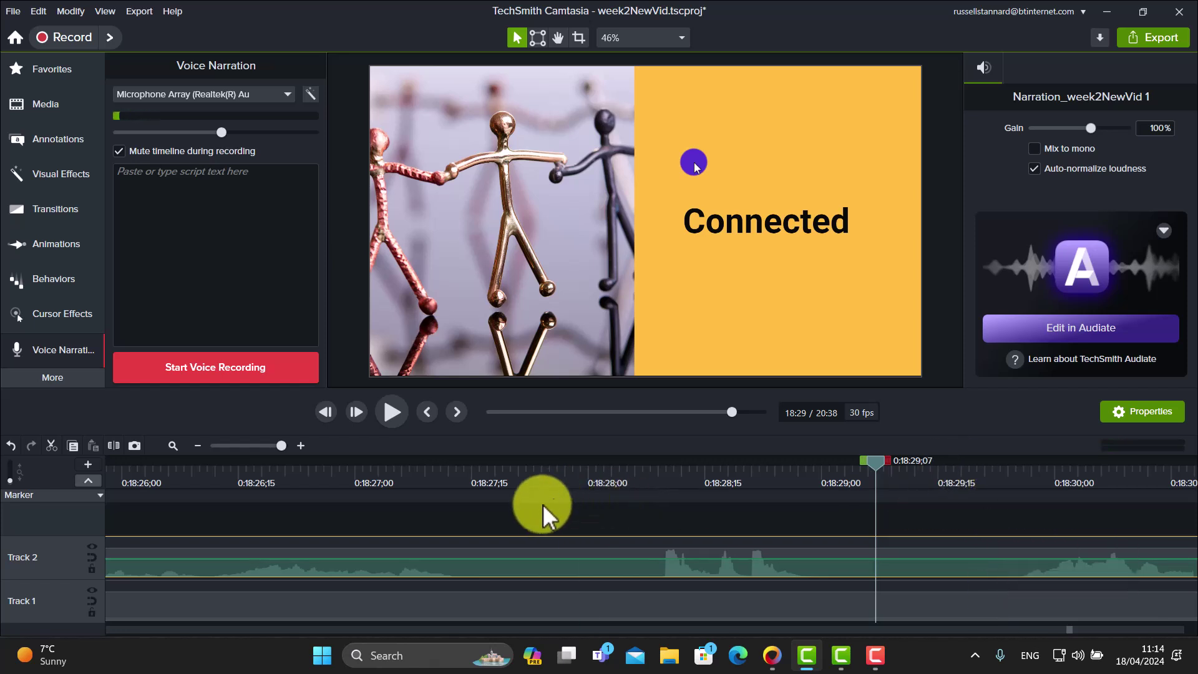
Step: Mark the timeline range from 0:18:27;27 to about 0:18:29;18 across the narration
{"action": "left_click_drag", "start_coordinate": [539, 514], "coordinate": [838, 615]}
{"action": "mouse_move", "coordinate": [771, 659]}
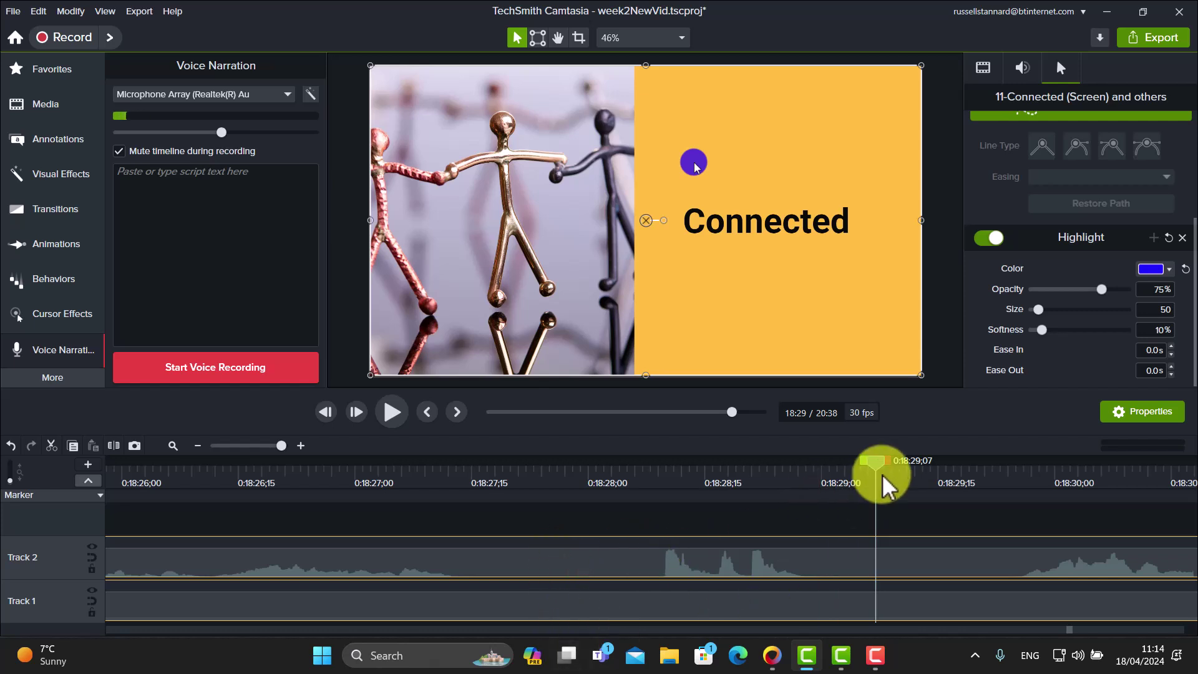
{"action": "left_click_drag", "start_coordinate": [874, 470], "coordinate": [565, 481]}
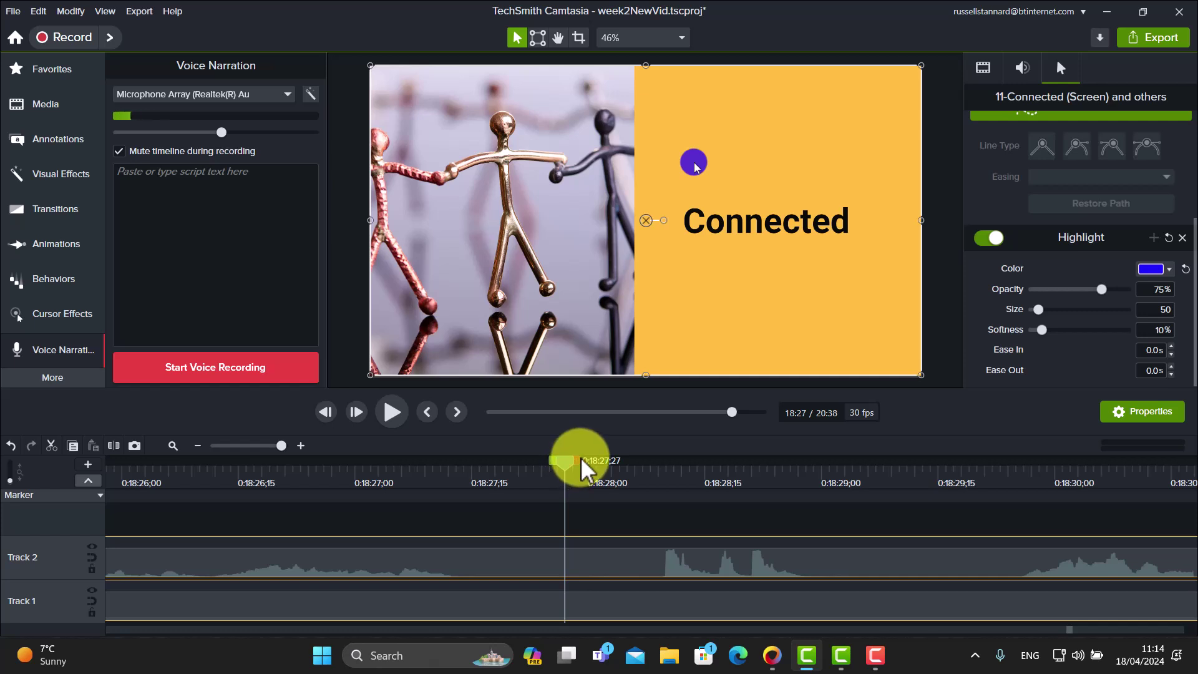
{"action": "left_click_drag", "start_coordinate": [585, 462], "coordinate": [961, 535]}
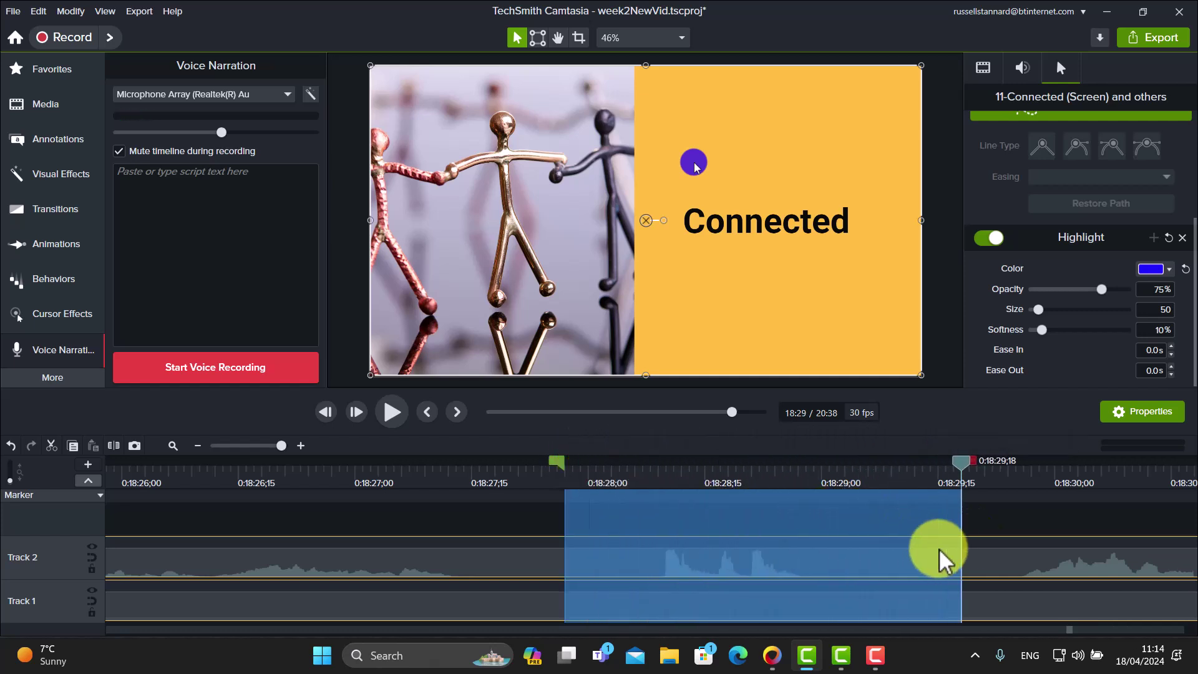
Step: Ripple delete the marked 18:27–18:29 range, then play back across the cut to check it
{"action": "right_click", "coordinate": [728, 569]}
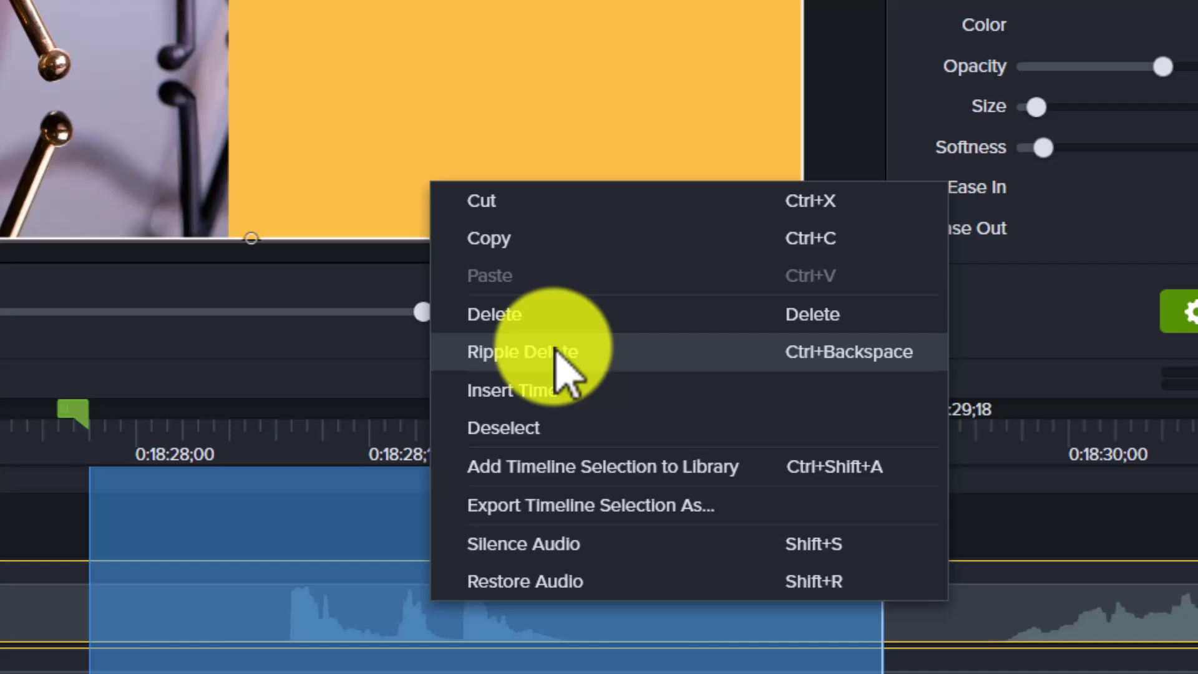
{"action": "left_click", "coordinate": [555, 350]}
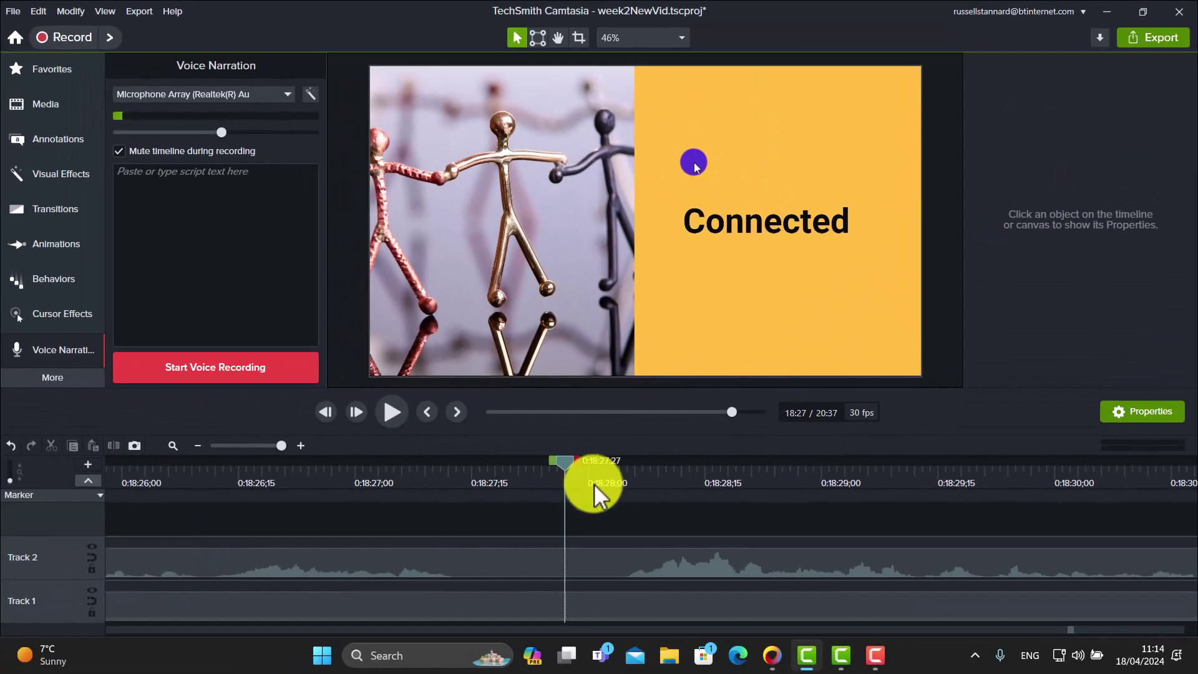
{"action": "left_click_drag", "start_coordinate": [565, 465], "coordinate": [535, 494]}
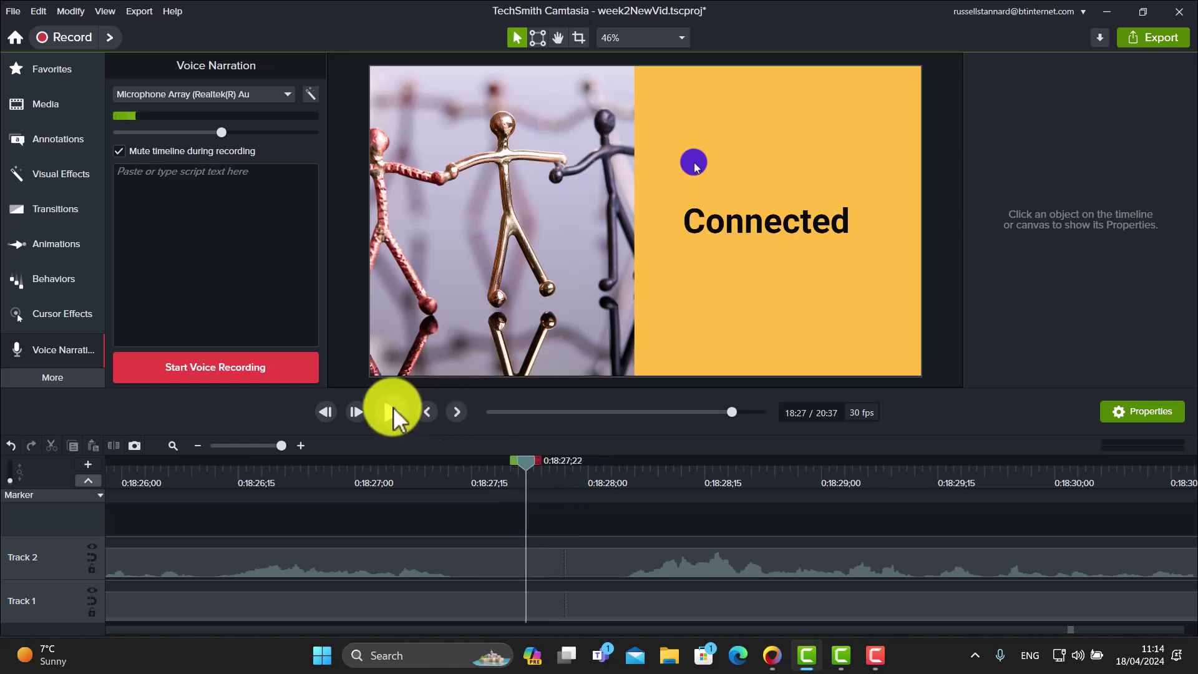
{"action": "left_click", "coordinate": [392, 412]}
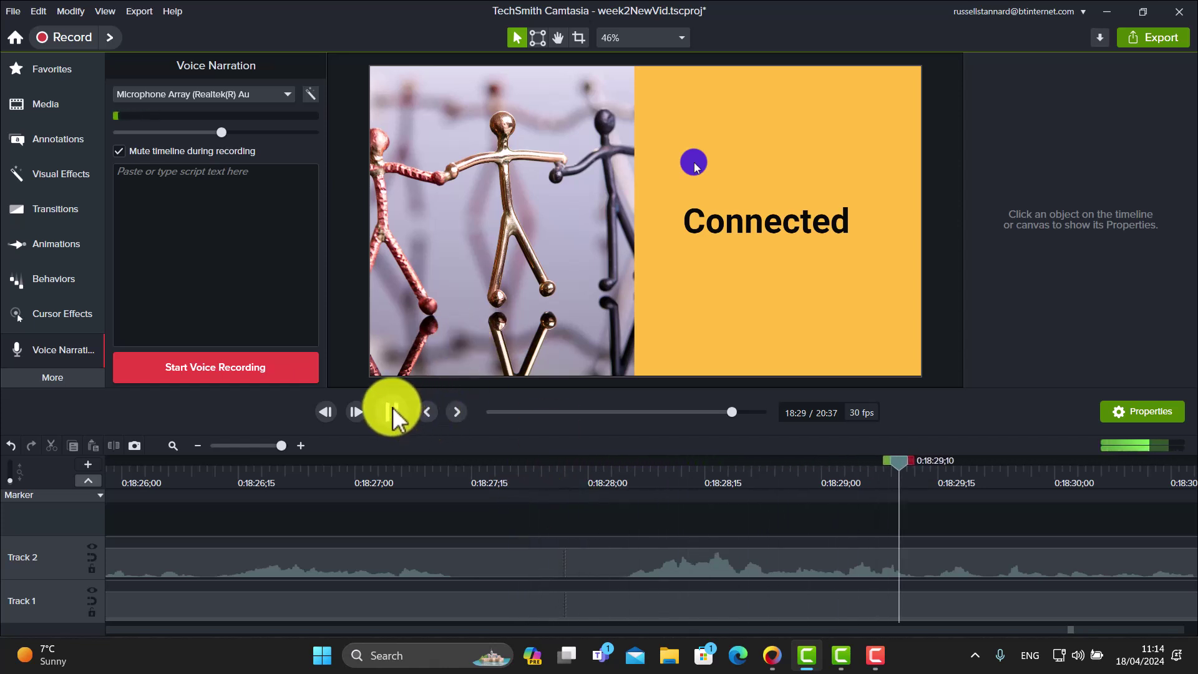
{"action": "left_click", "coordinate": [392, 412]}
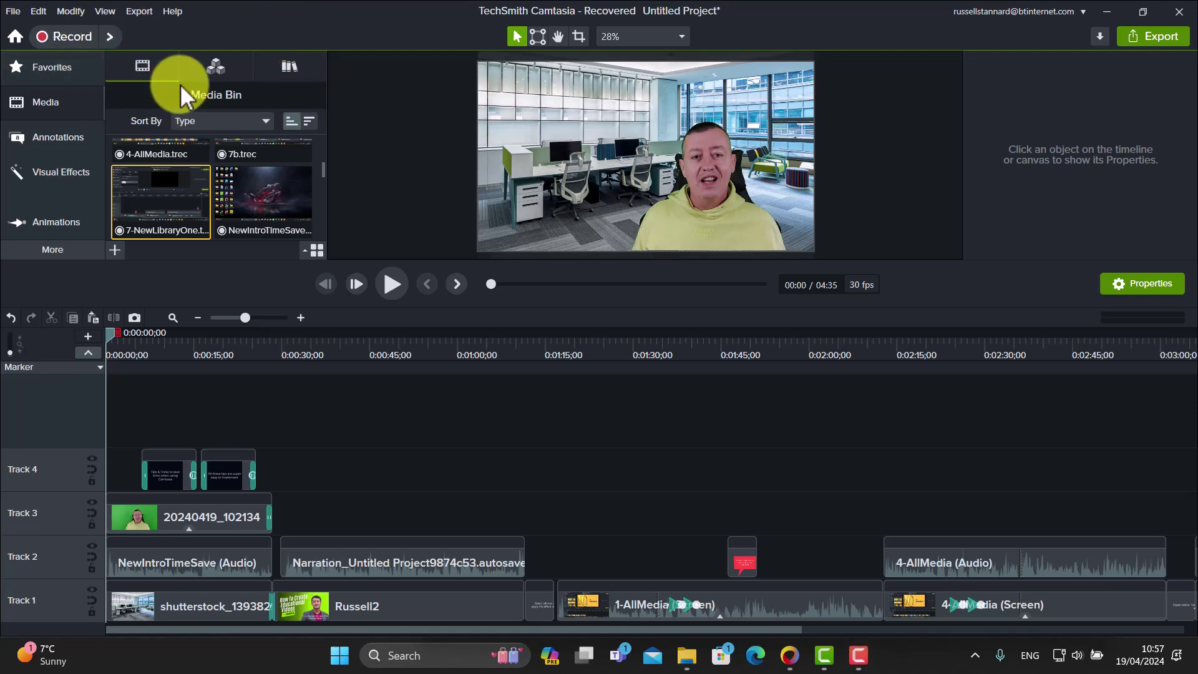
{"action": "left_click", "coordinate": [288, 66]}
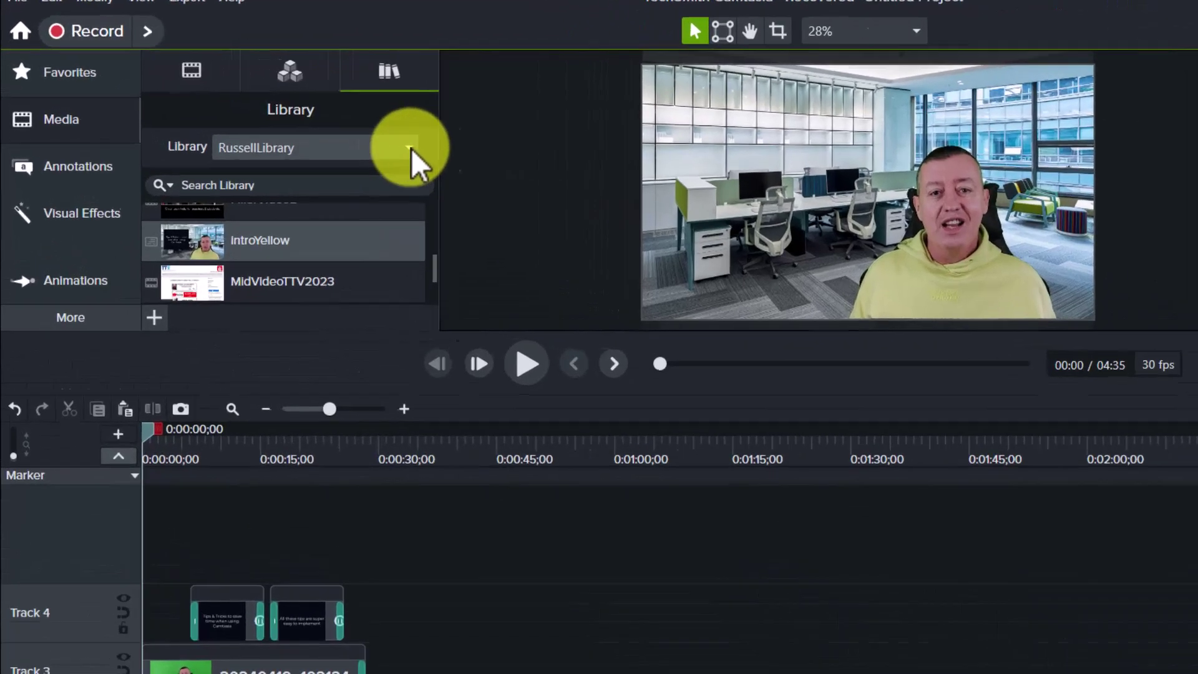
{"action": "left_click", "coordinate": [306, 124]}
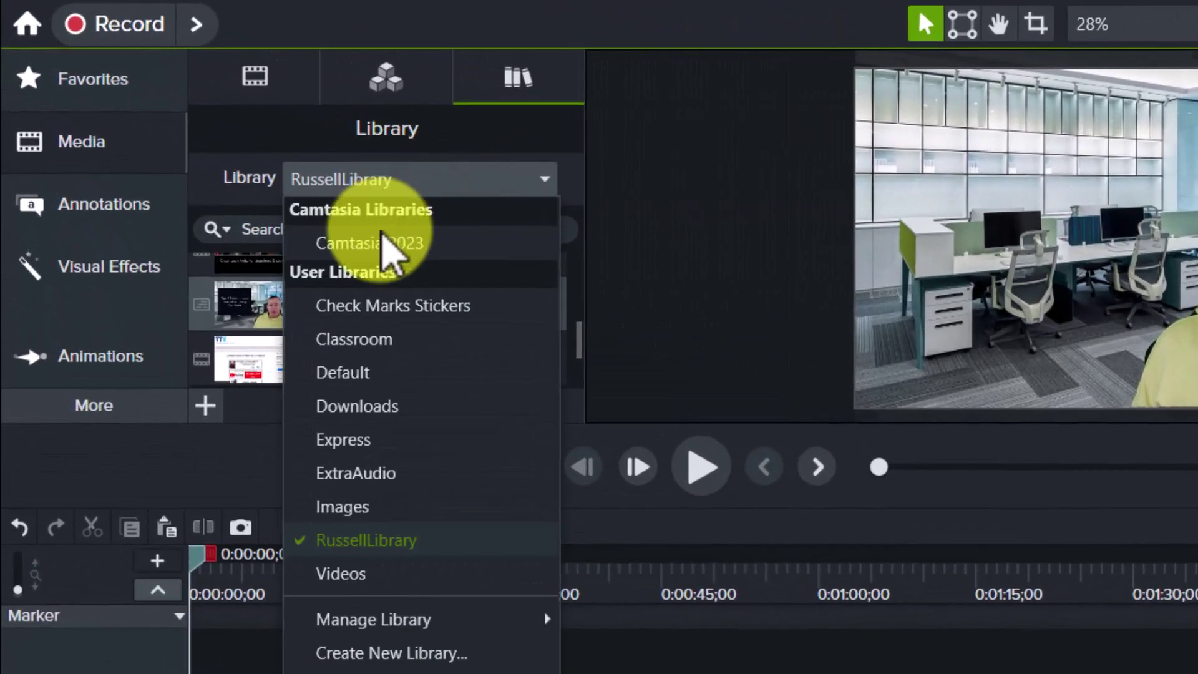
{"action": "left_click", "coordinate": [382, 247]}
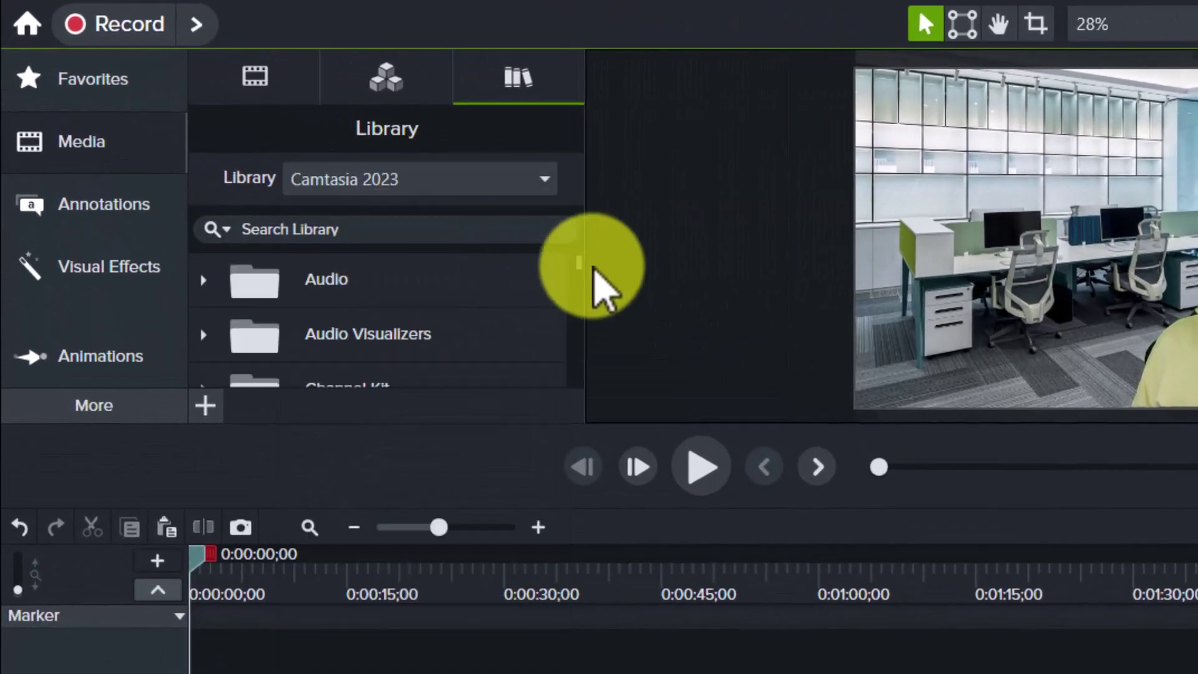
{"action": "mouse_move", "coordinate": [580, 265]}
{"action": "left_mouse_down"}
{"action": "mouse_move", "coordinate": [574, 345]}
{"action": "mouse_move", "coordinate": [593, 281]}
{"action": "left_mouse_up"}
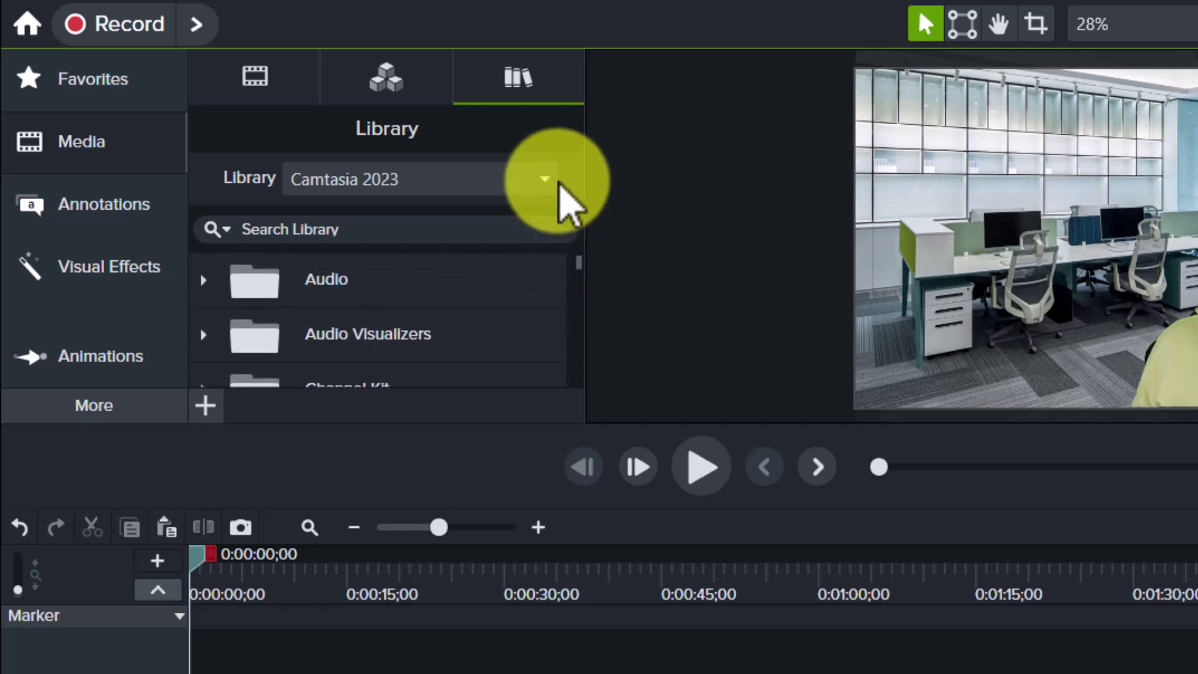
{"action": "left_click", "coordinate": [545, 181]}
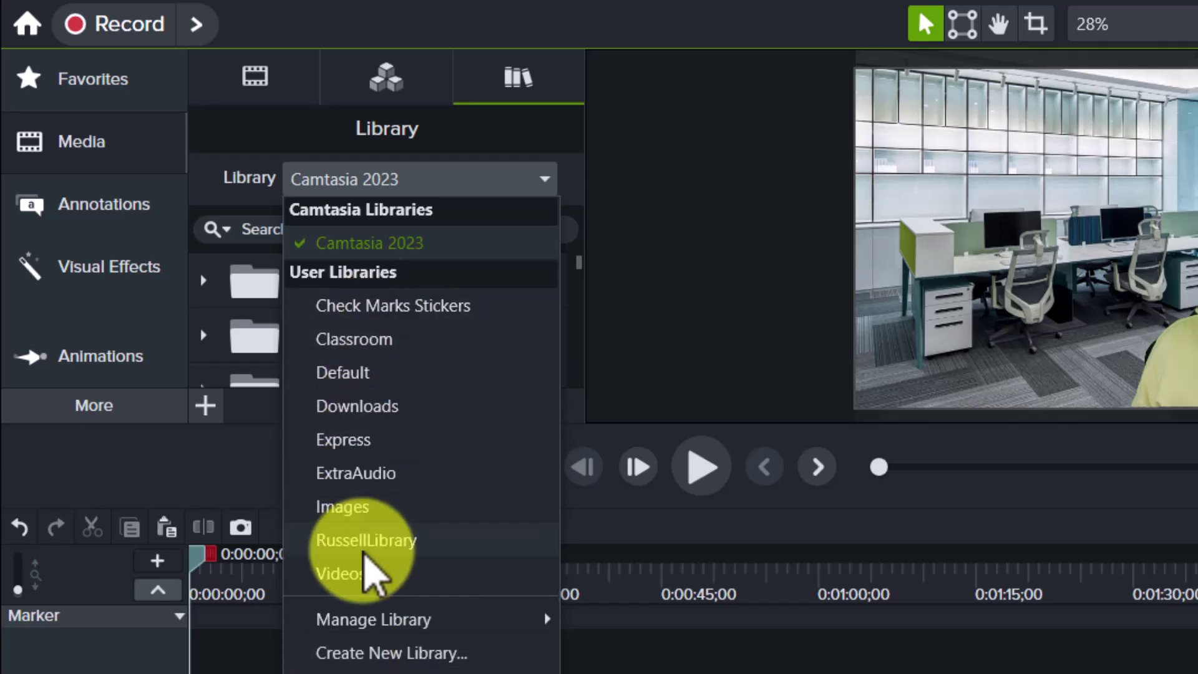
{"action": "left_click", "coordinate": [331, 540]}
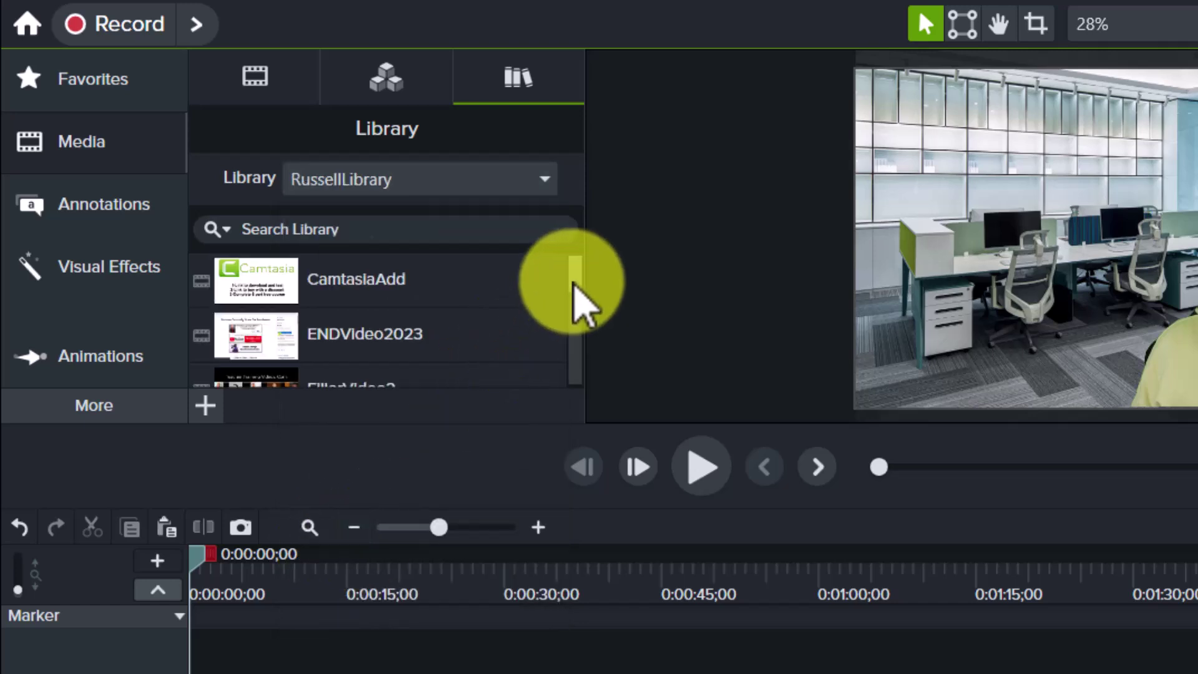
{"action": "scroll", "coordinate": [574, 284], "scroll_direction": "down", "scroll_amount": 1}
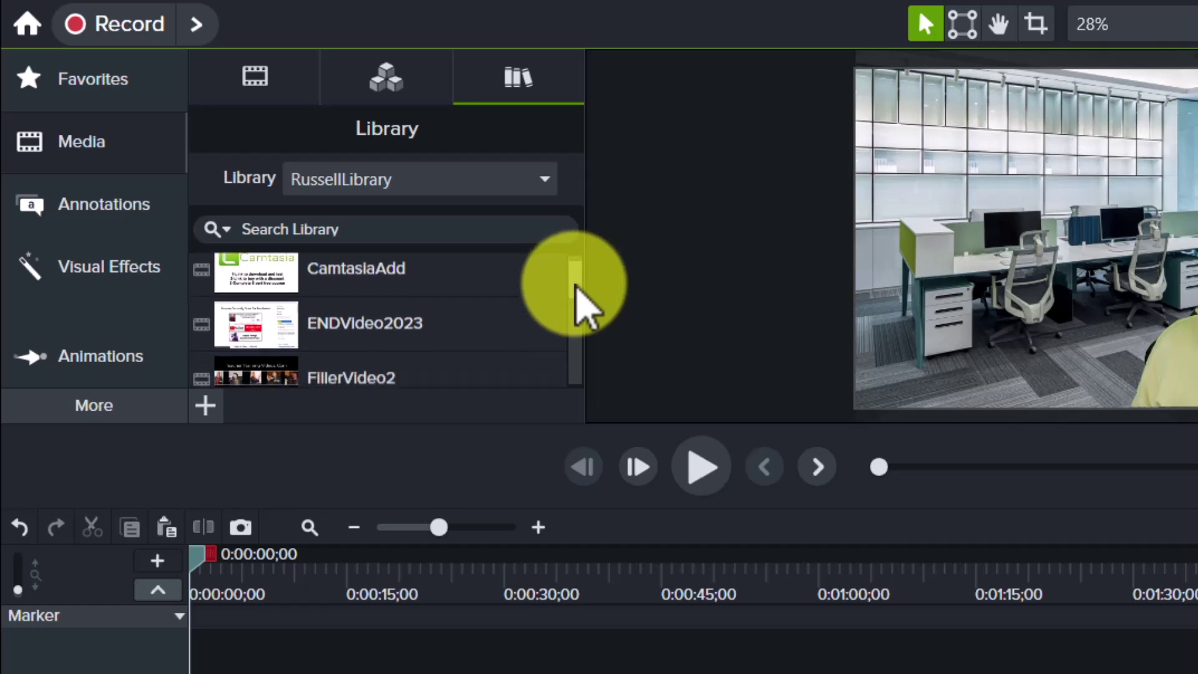
{"action": "mouse_move", "coordinate": [575, 288]}
{"action": "left_mouse_down"}
{"action": "mouse_move", "coordinate": [557, 374]}
{"action": "mouse_move", "coordinate": [570, 288]}
{"action": "left_mouse_up"}
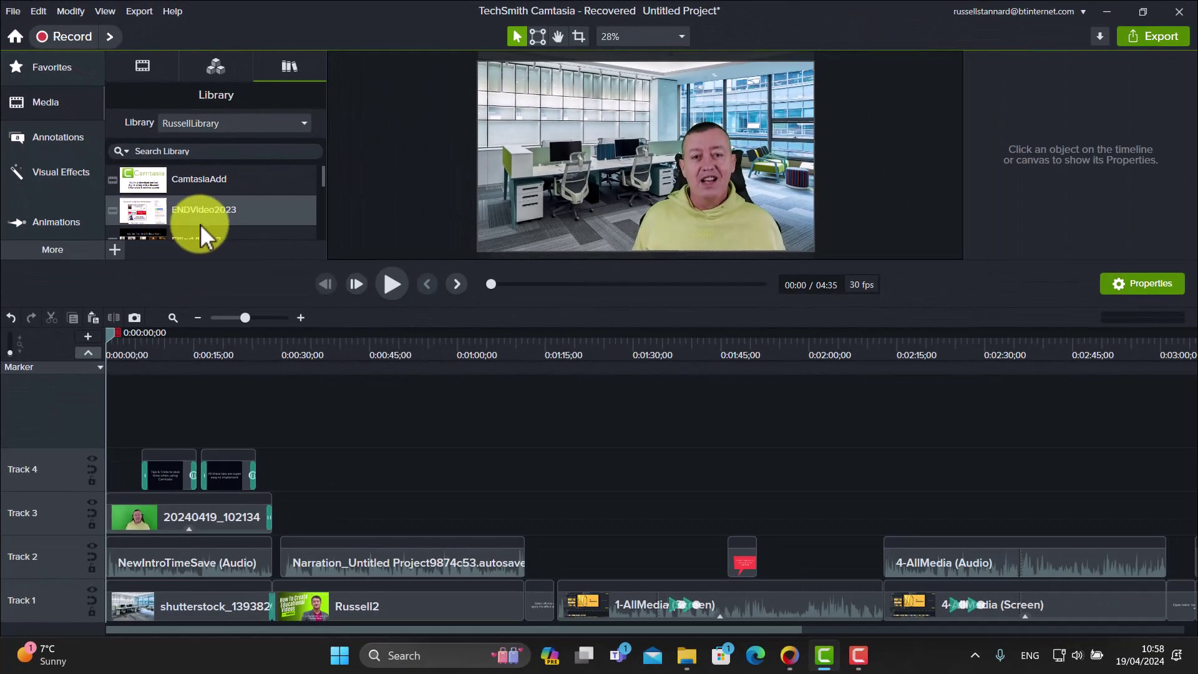
Step: Place the ENDVideo2023 and MidVideoTTV2023 assets, then marquee-select the intro clips on Tracks 1–4
{"action": "left_click_drag", "start_coordinate": [200, 223], "coordinate": [149, 193]}
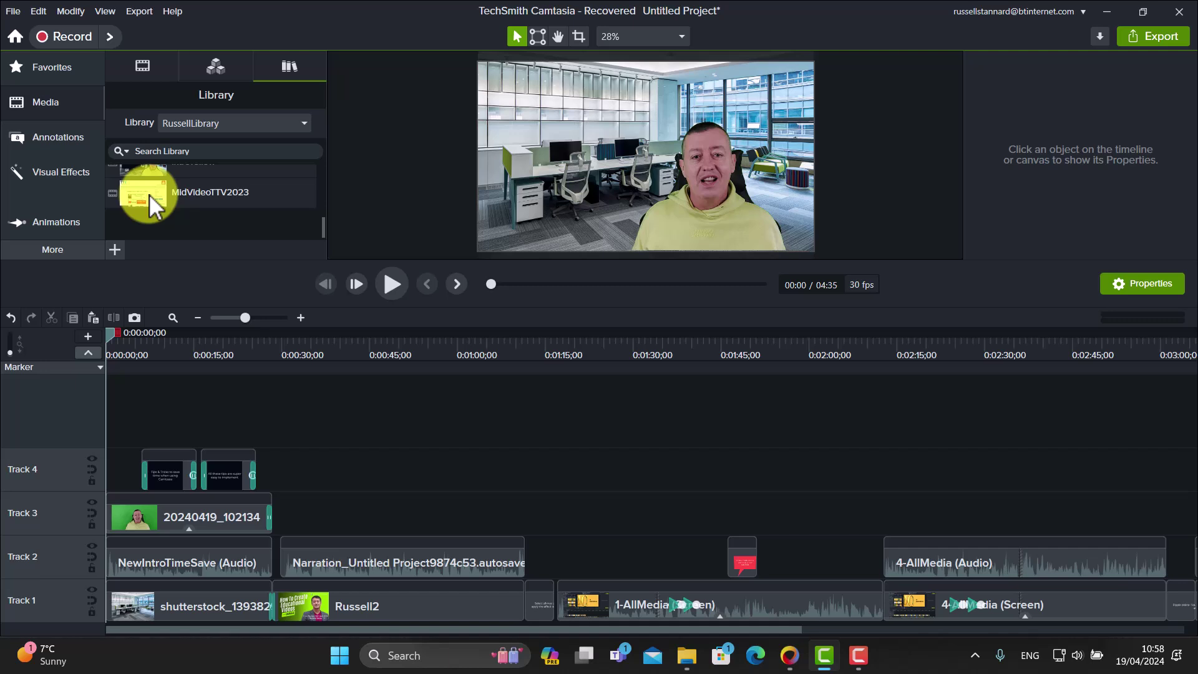
{"action": "mouse_move", "coordinate": [148, 193]}
{"action": "left_mouse_down"}
{"action": "mouse_move", "coordinate": [193, 303]}
{"action": "mouse_move", "coordinate": [260, 559]}
{"action": "mouse_move", "coordinate": [240, 614]}
{"action": "left_mouse_up"}
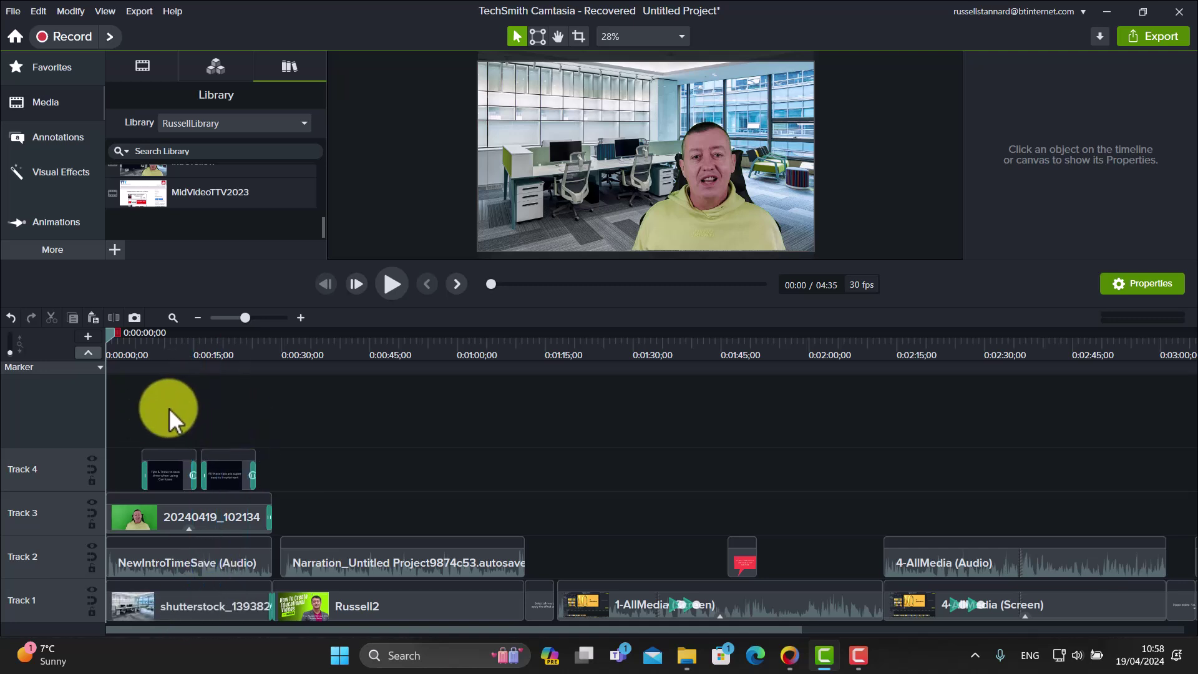
{"action": "left_click_drag", "start_coordinate": [129, 422], "coordinate": [253, 612]}
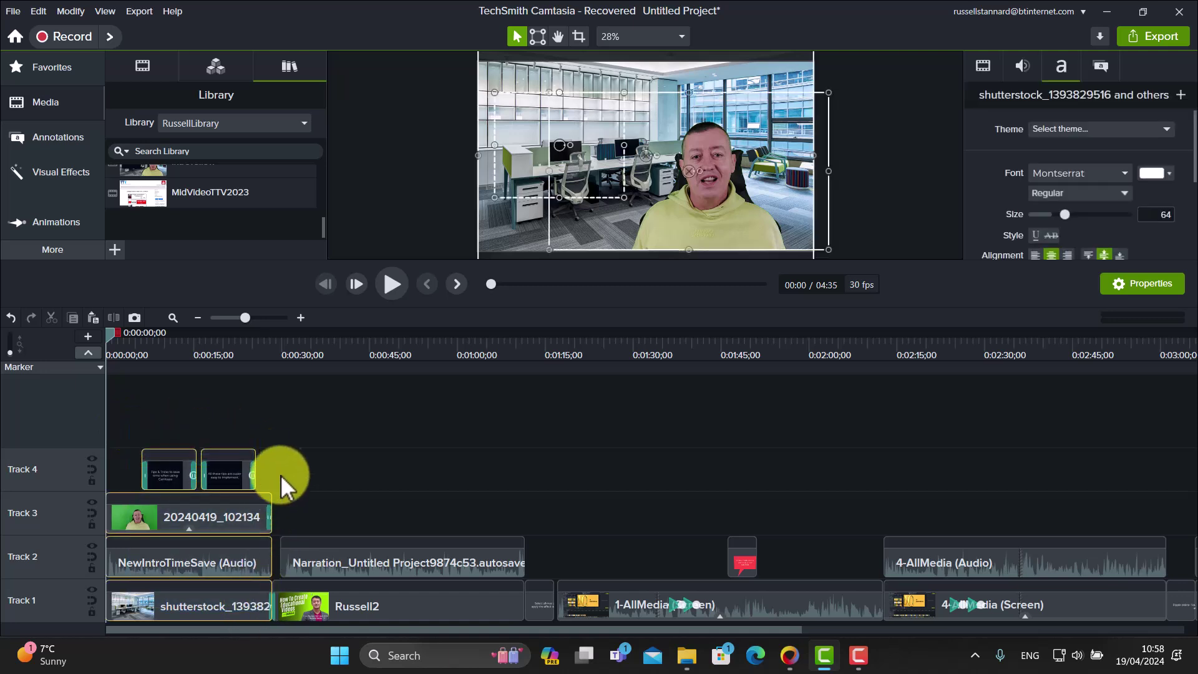
Step: Add the selected intro clips to the custom user library, selecting the default name Group
{"action": "right_click", "coordinate": [192, 528]}
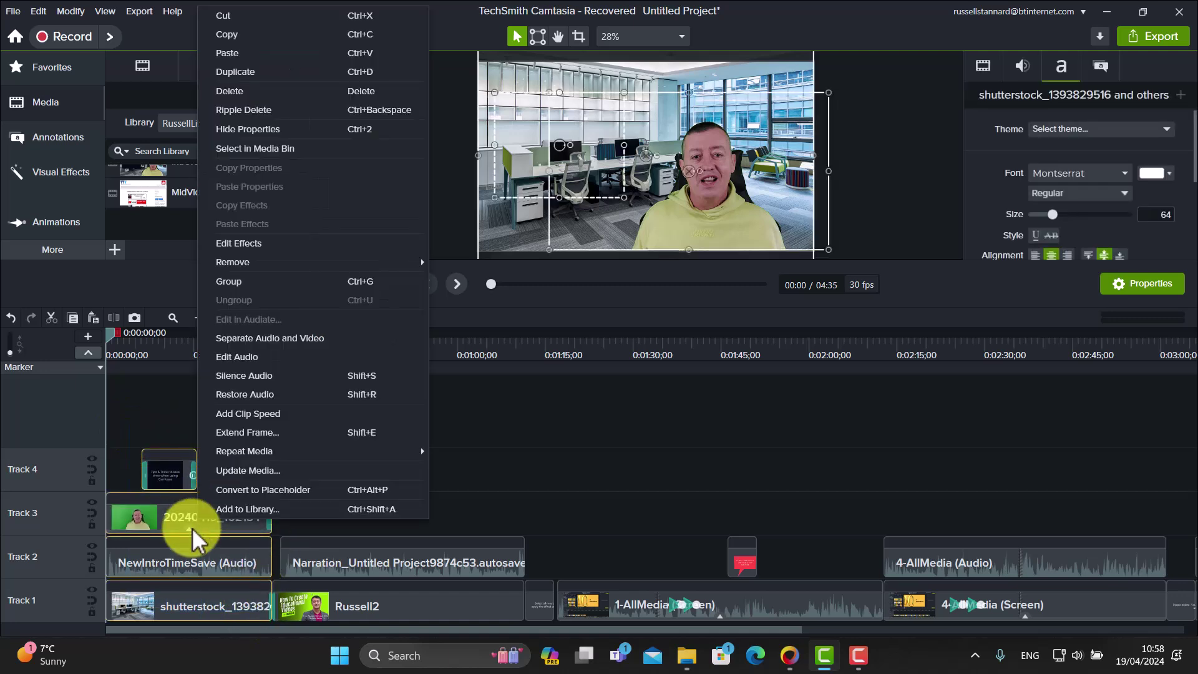
{"action": "left_click", "coordinate": [254, 508]}
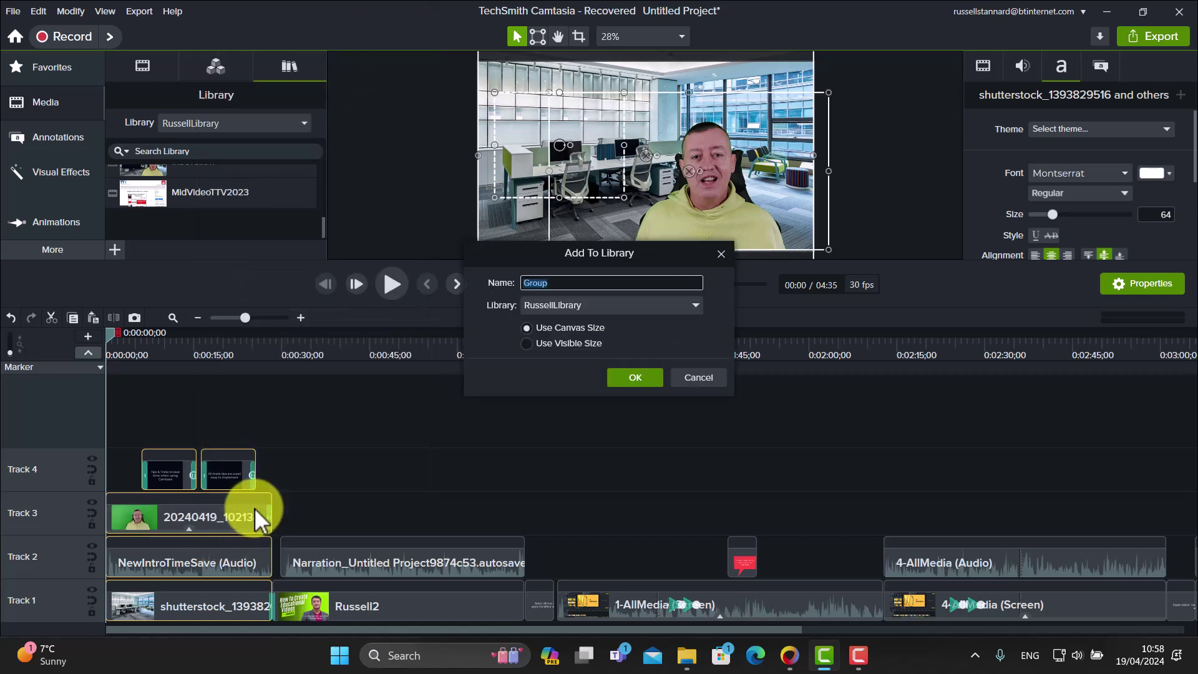
{"action": "left_click", "coordinate": [695, 305]}
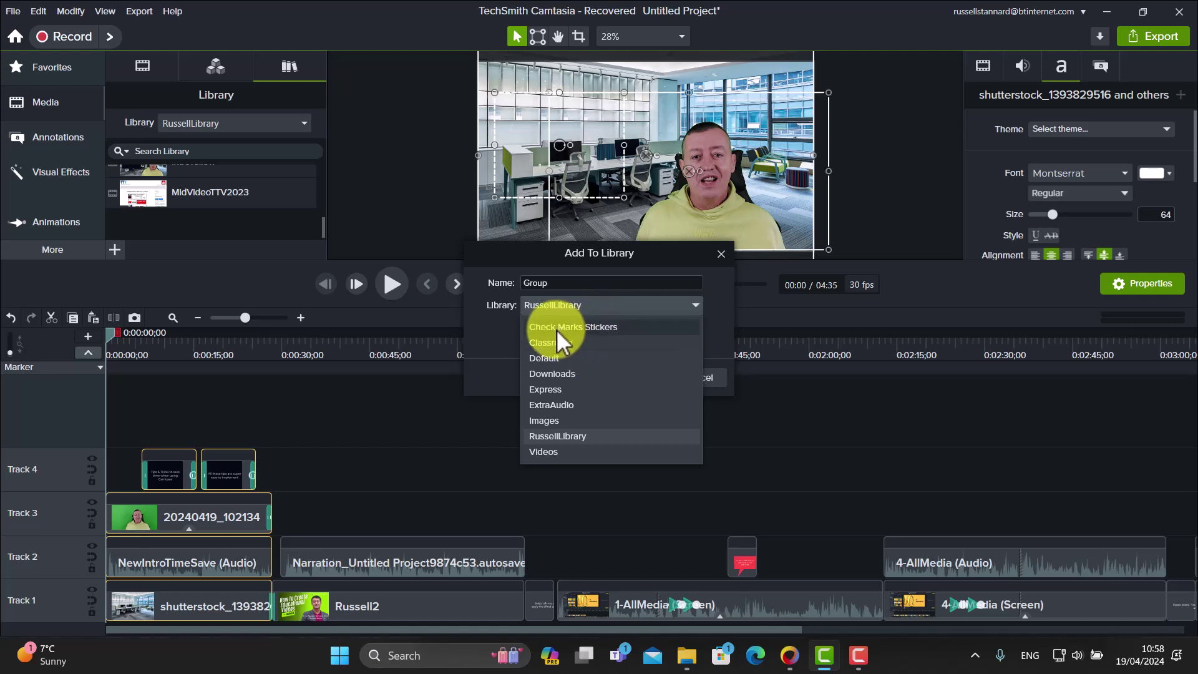
{"action": "left_click", "coordinate": [557, 435]}
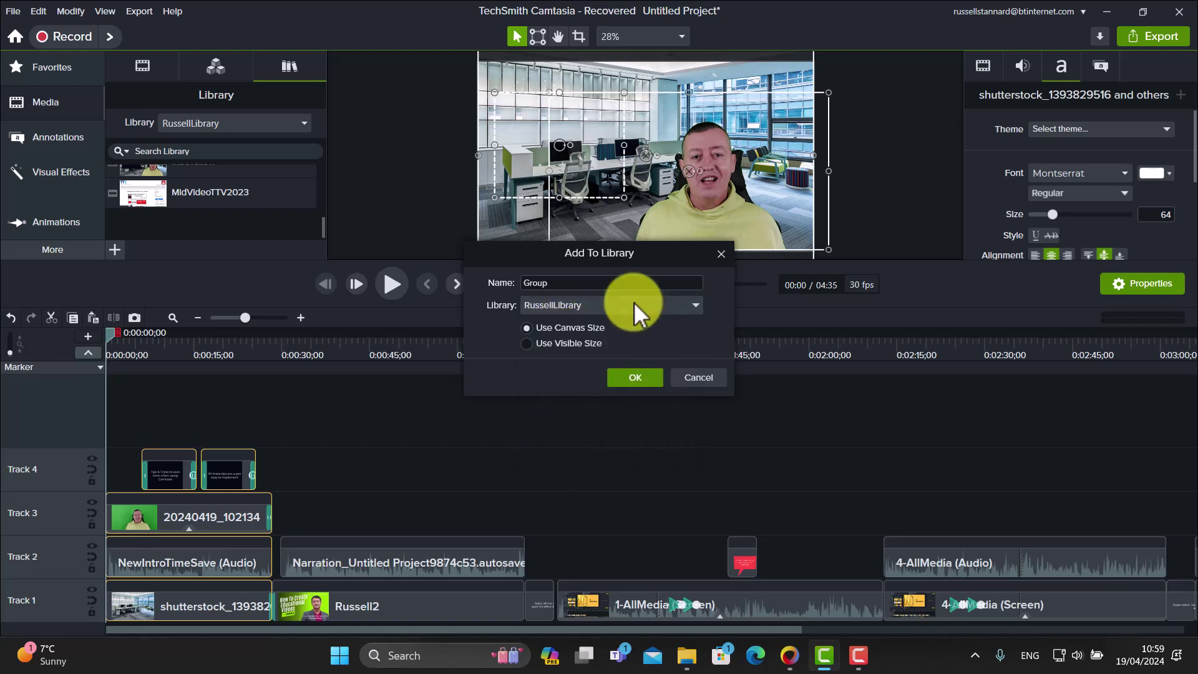
{"action": "double_click", "coordinate": [565, 284]}
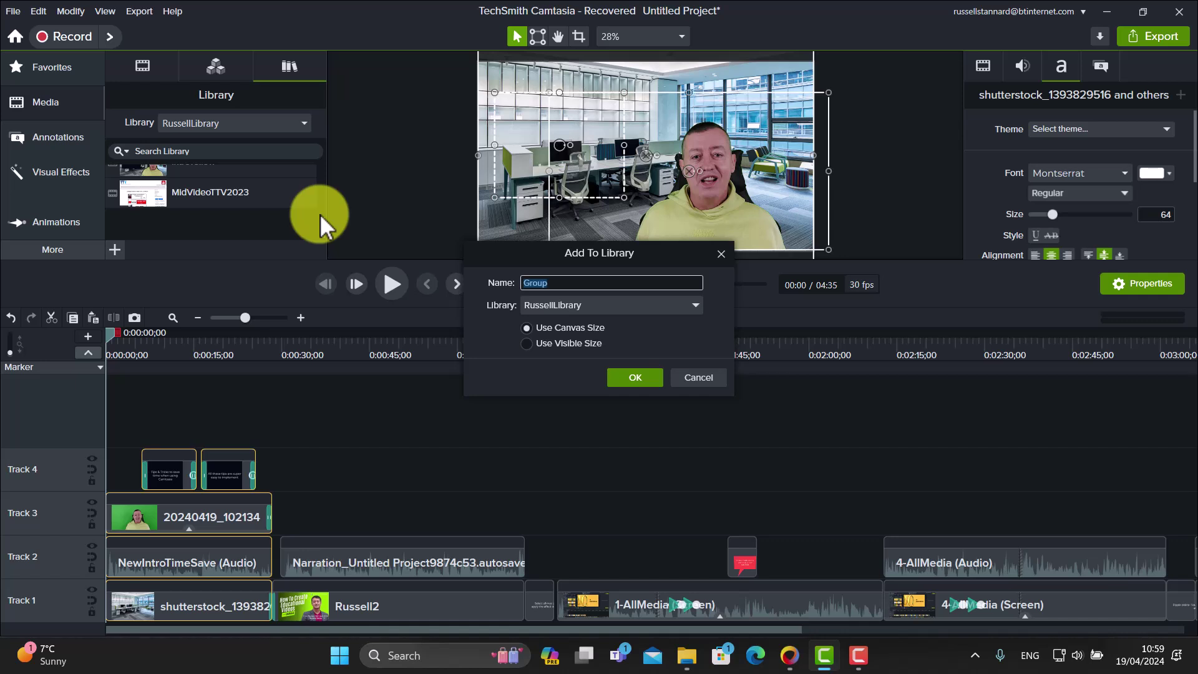
Step: Close the library dialog and import BackgroundEarthOnSea from Pictures > MotionBackgrounds as media
{"action": "left_click", "coordinate": [720, 253]}
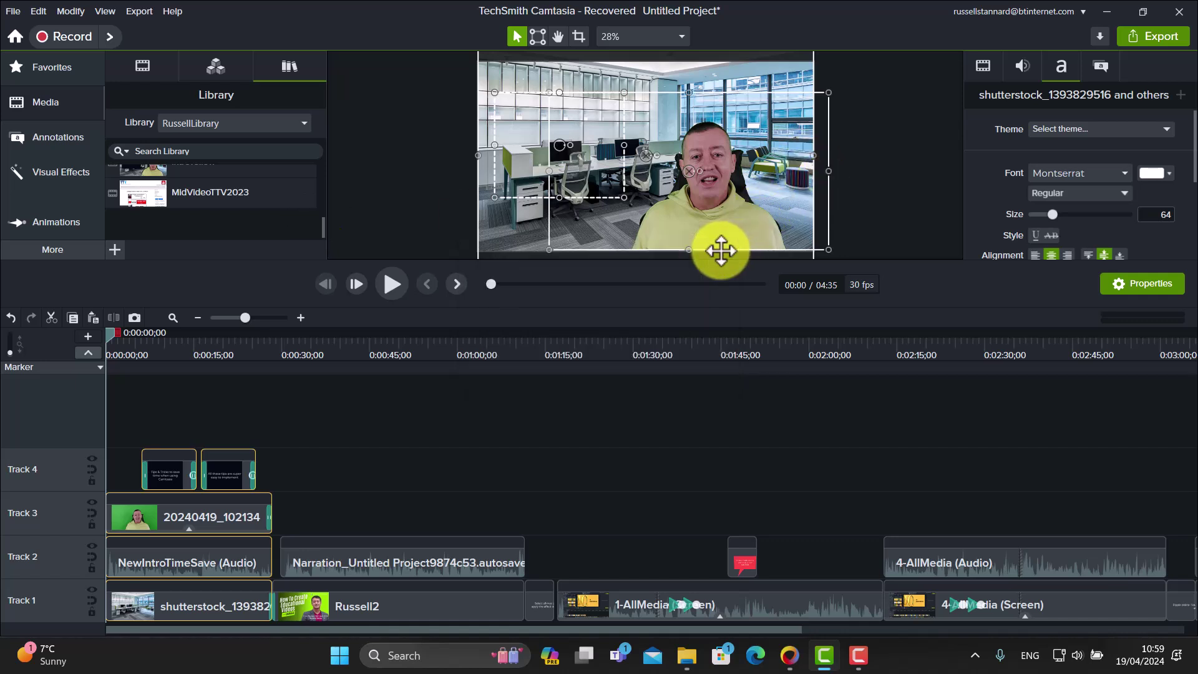
{"action": "left_click", "coordinate": [11, 14]}
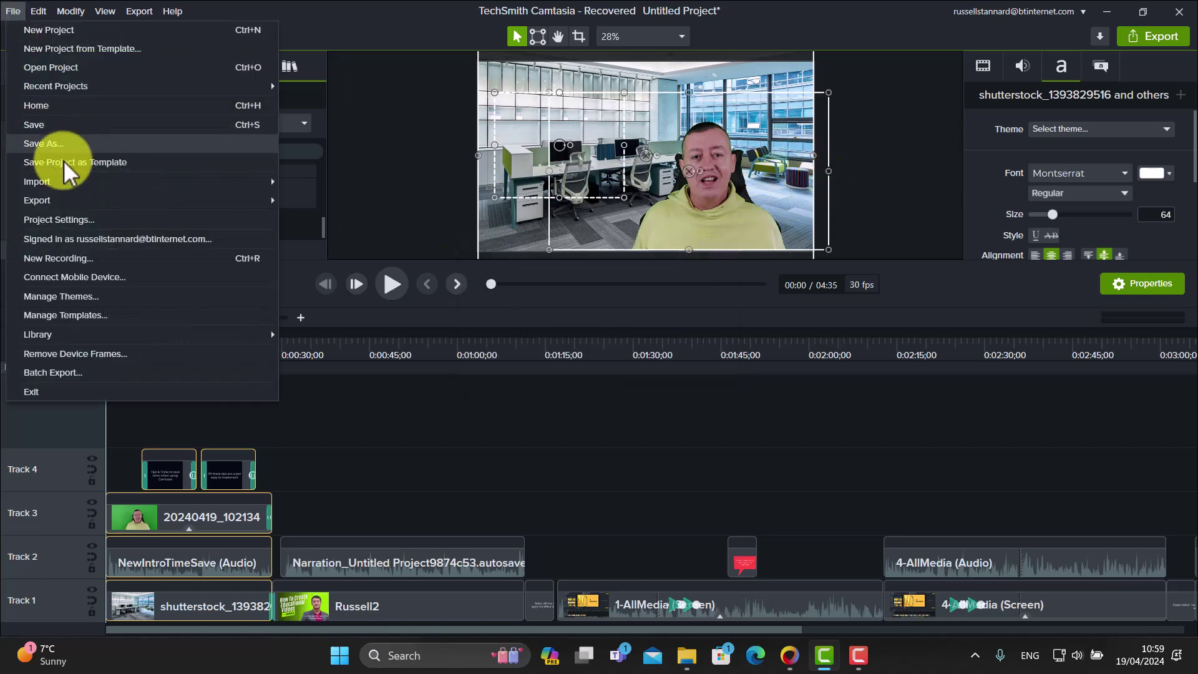
{"action": "mouse_move", "coordinate": [35, 183]}
{"action": "left_click", "coordinate": [322, 181]}
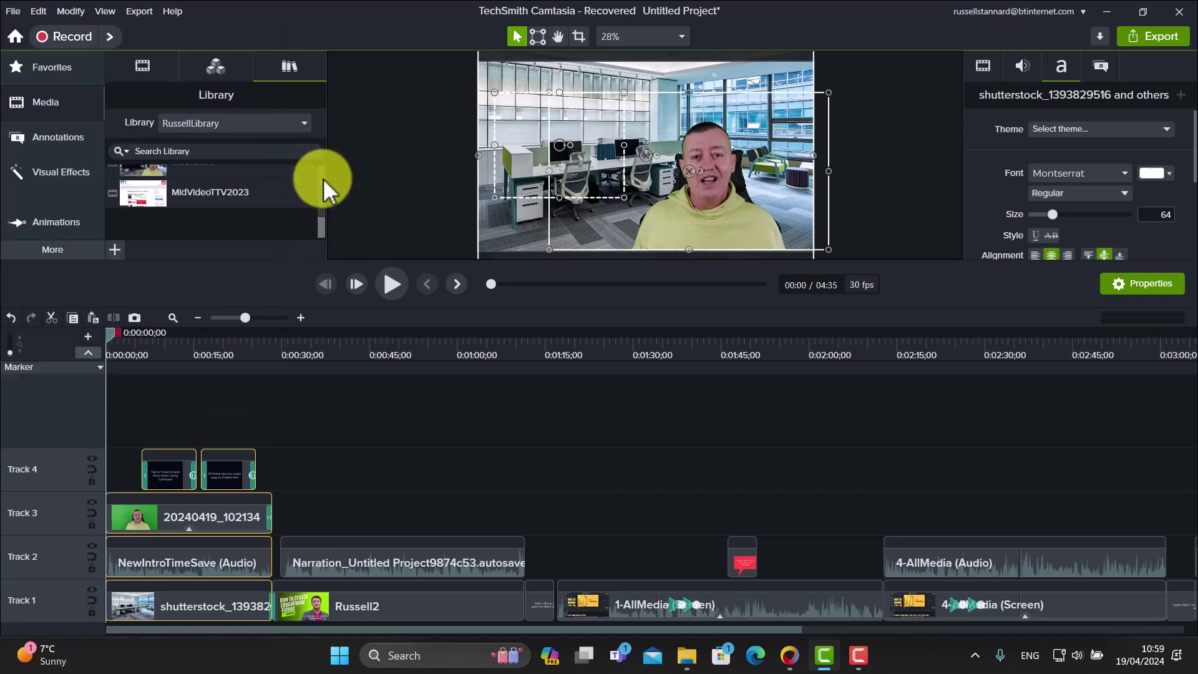
{"action": "left_click", "coordinate": [78, 282]}
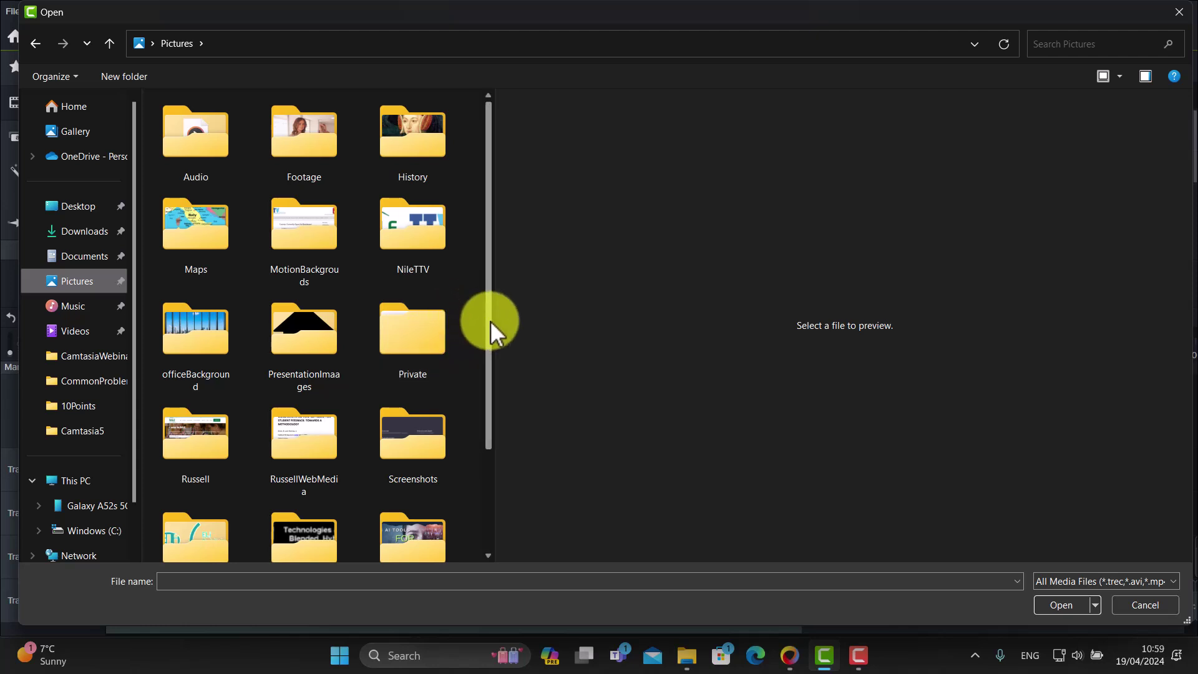
{"action": "left_click_drag", "start_coordinate": [491, 321], "coordinate": [485, 384]}
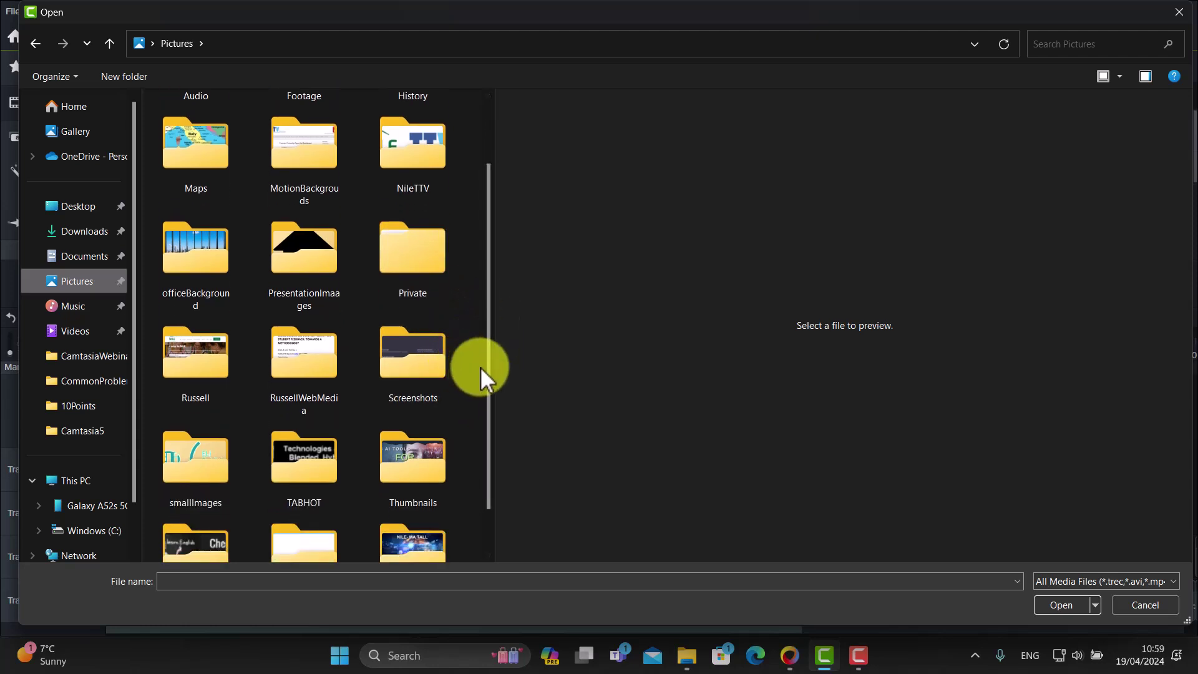
{"action": "double_click", "coordinate": [312, 163]}
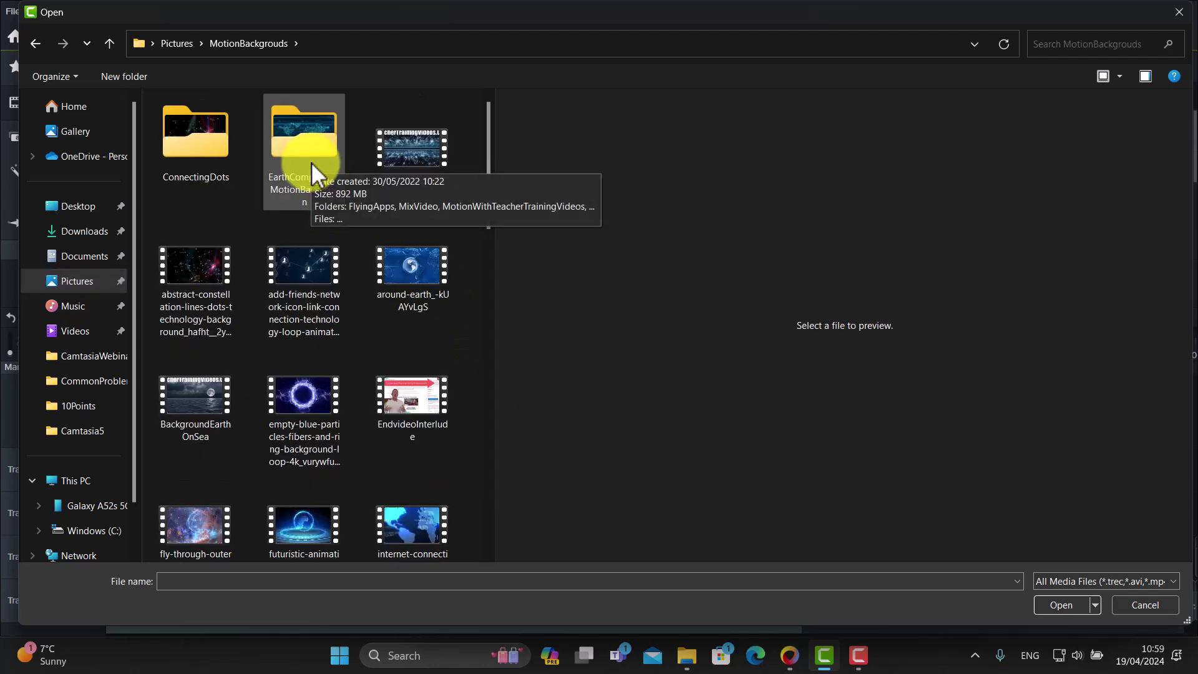
{"action": "left_click", "coordinate": [219, 393]}
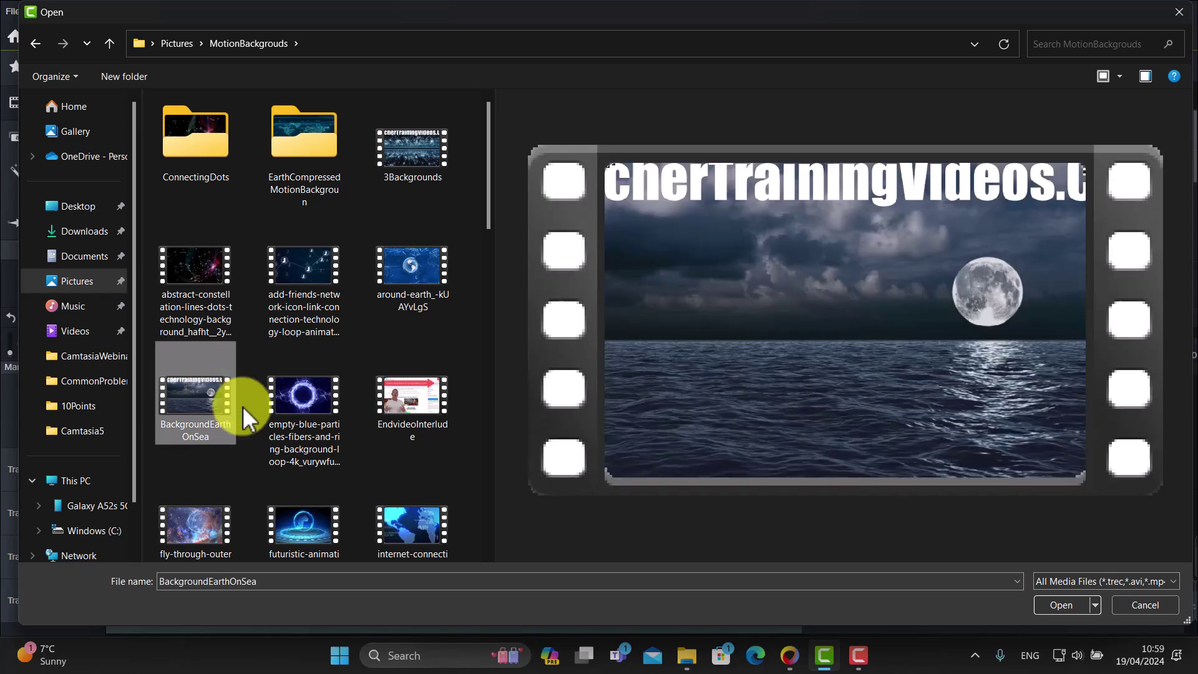
{"action": "left_click", "coordinate": [1066, 601]}
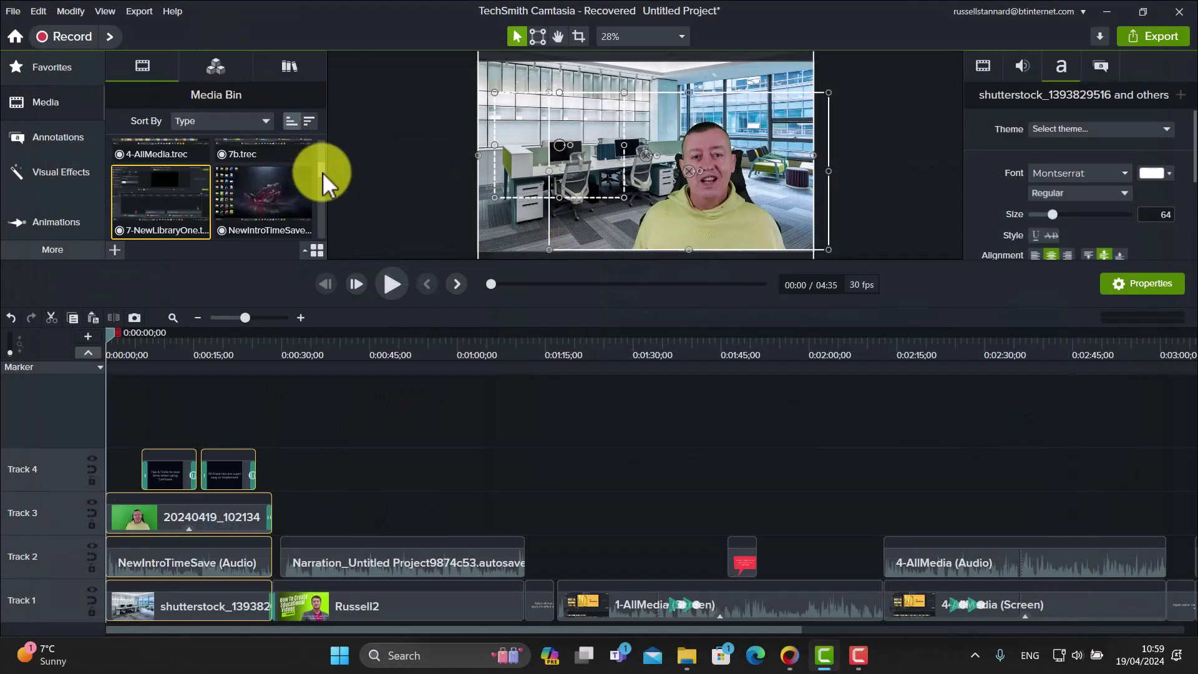
Step: Add the BackgroundEarth clip from the Media Bin to a library, opening the library choices
{"action": "scroll", "coordinate": [324, 172], "scroll_direction": "up", "scroll_amount": 1}
{"action": "left_click_drag", "start_coordinate": [323, 169], "coordinate": [317, 192]}
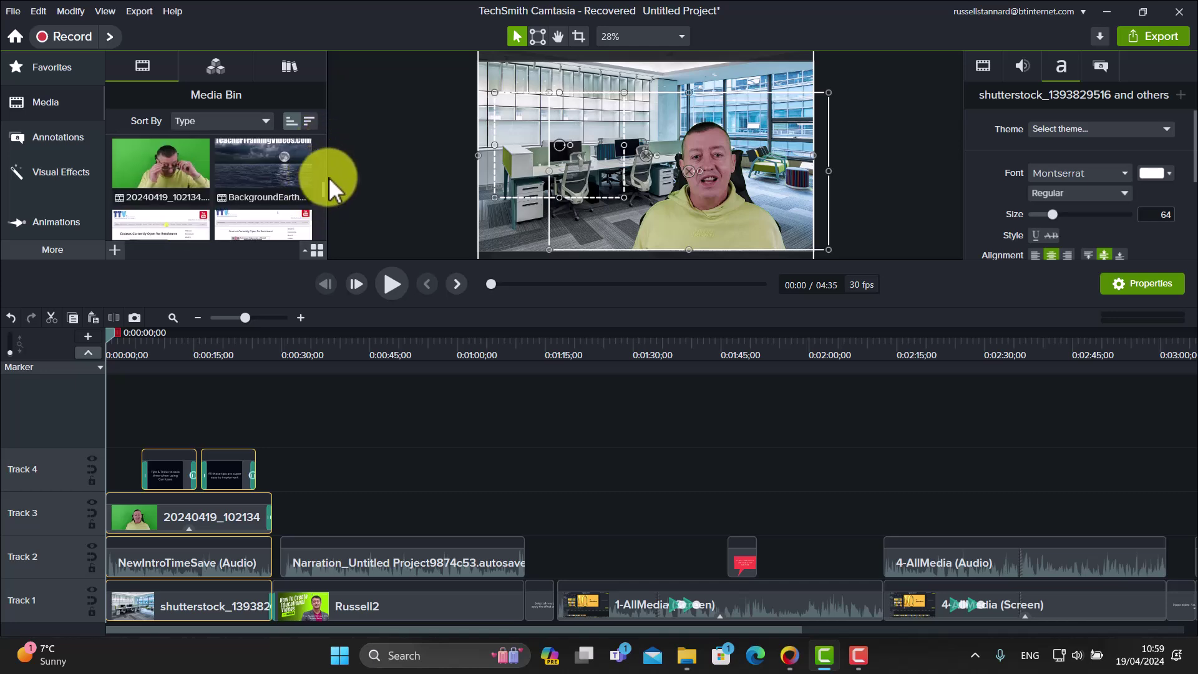
{"action": "left_click", "coordinate": [249, 174]}
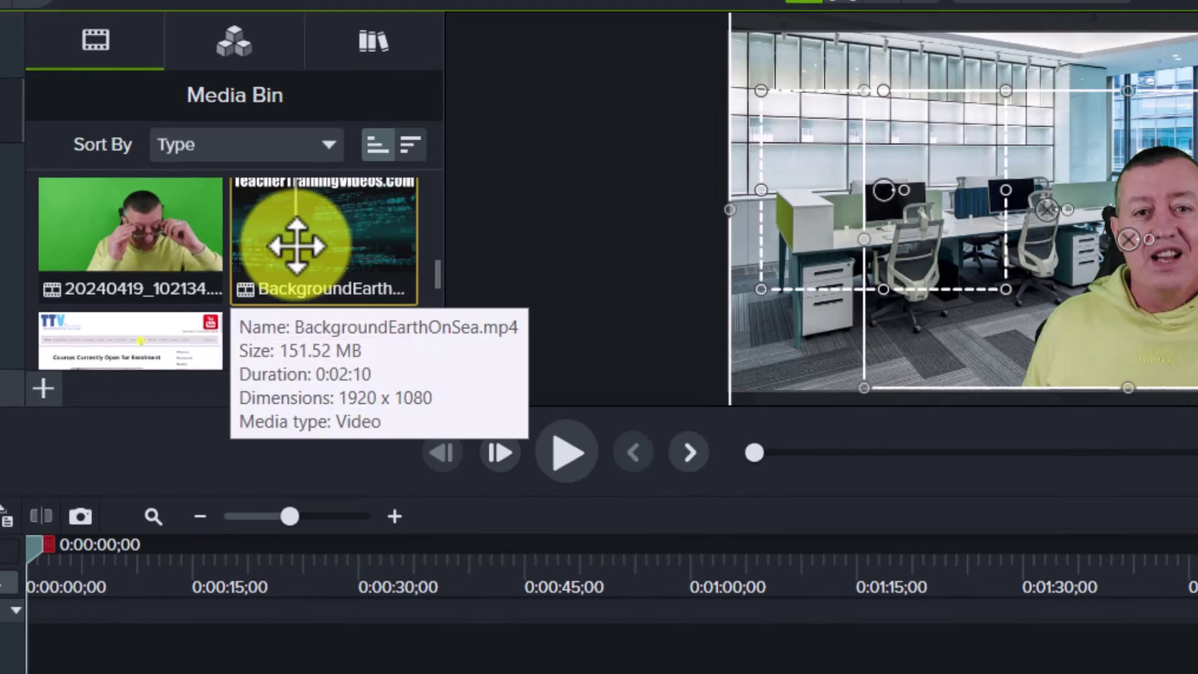
{"action": "right_click", "coordinate": [257, 187]}
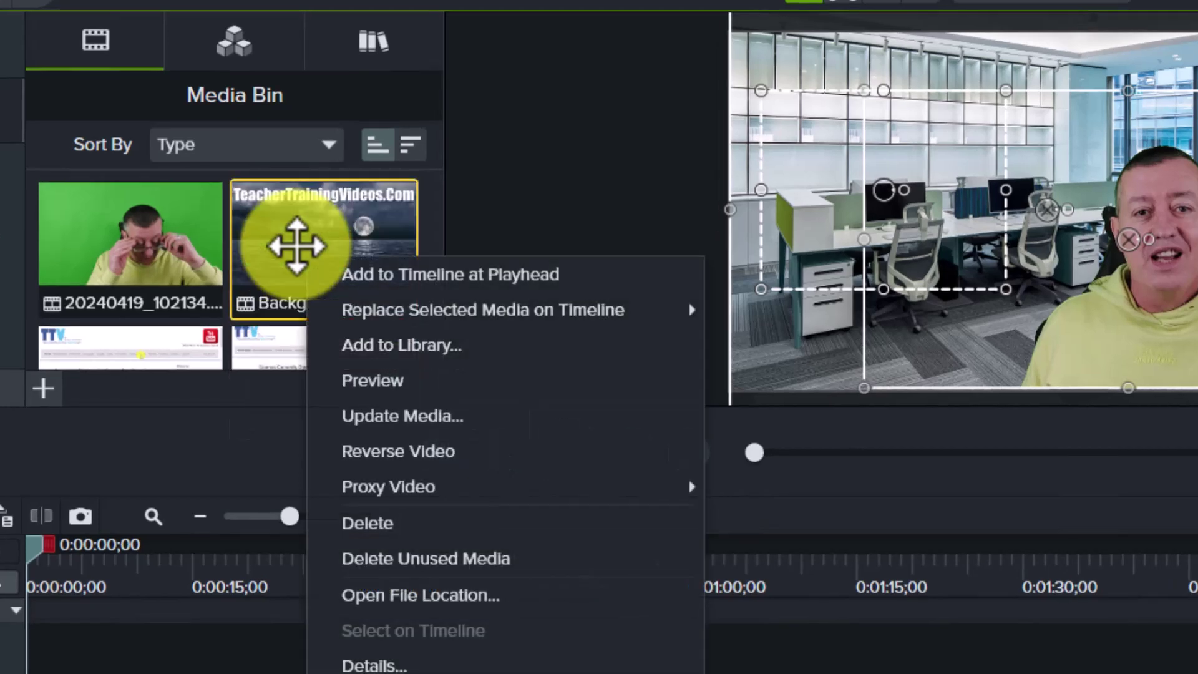
{"action": "left_click", "coordinate": [414, 347]}
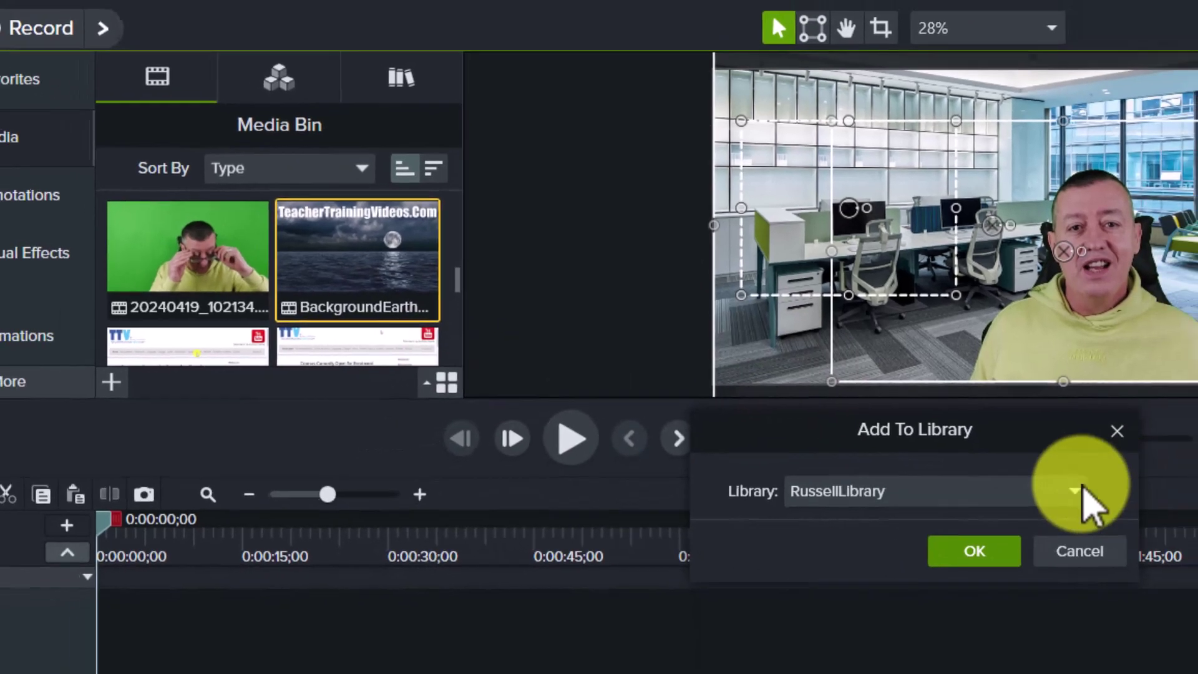
{"action": "left_click", "coordinate": [1142, 511]}
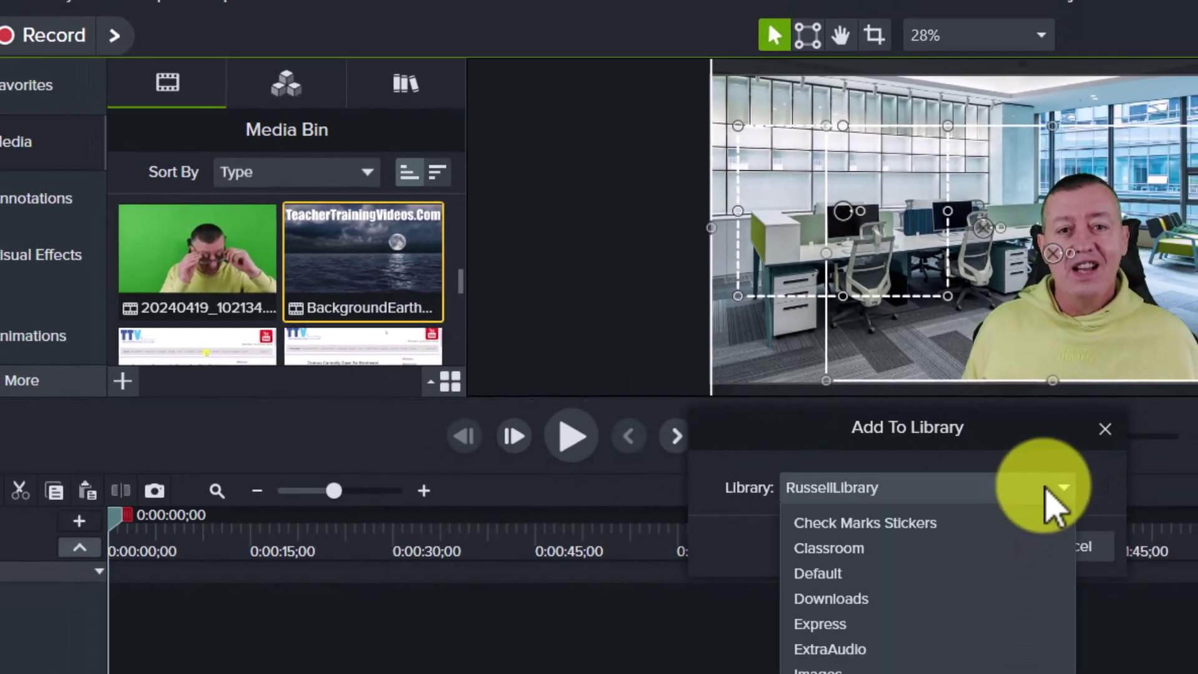